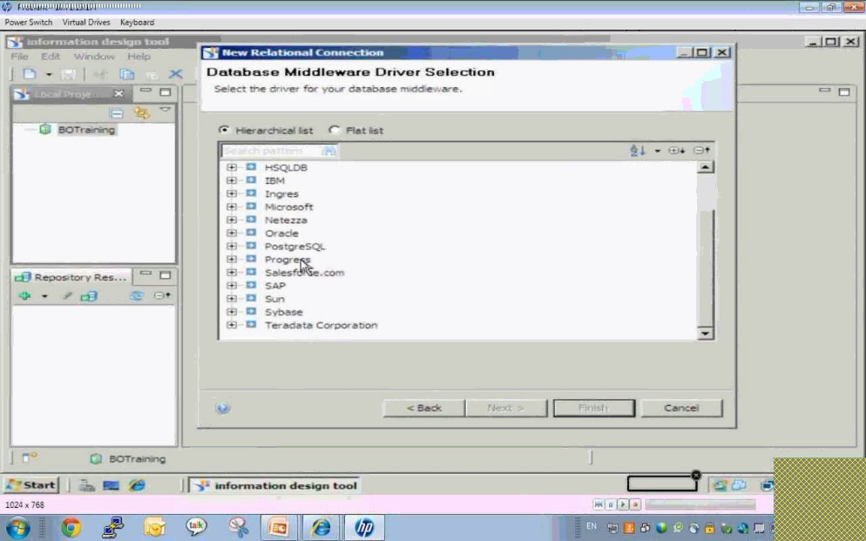
Step: Choose JDBC Drivers under Oracle 11 as the middleware driver and proceed to its connection parameters
click(231, 234)
click(252, 259)
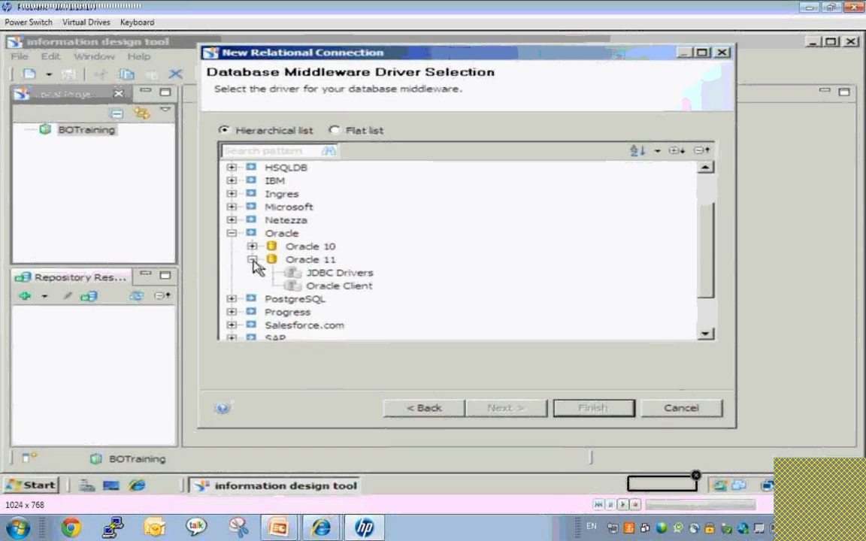
click(341, 273)
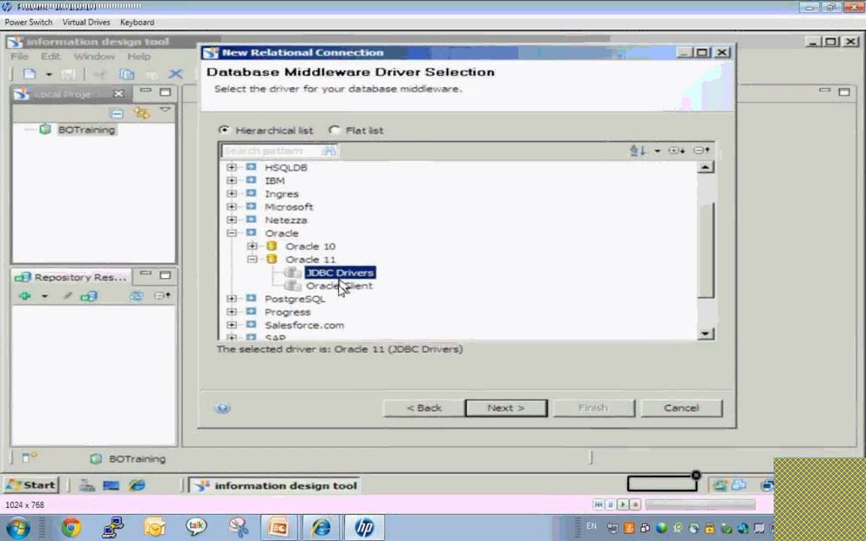
click(339, 289)
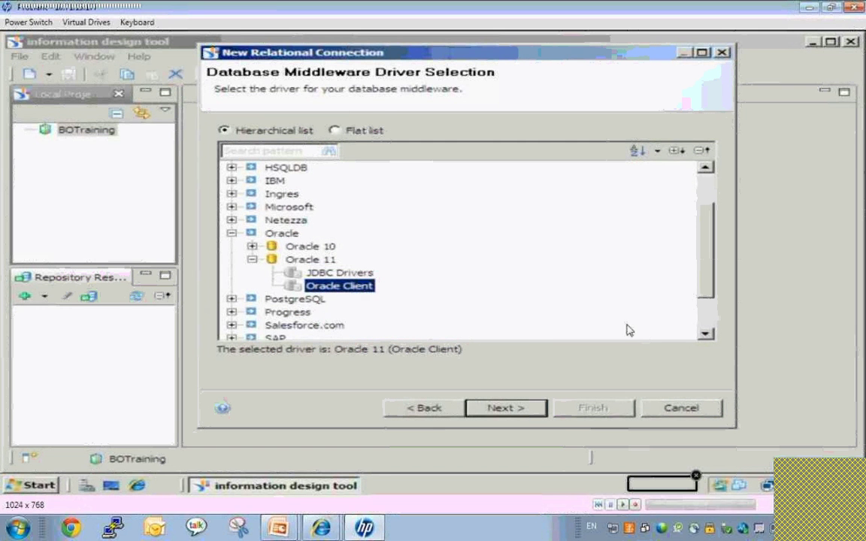
click(359, 275)
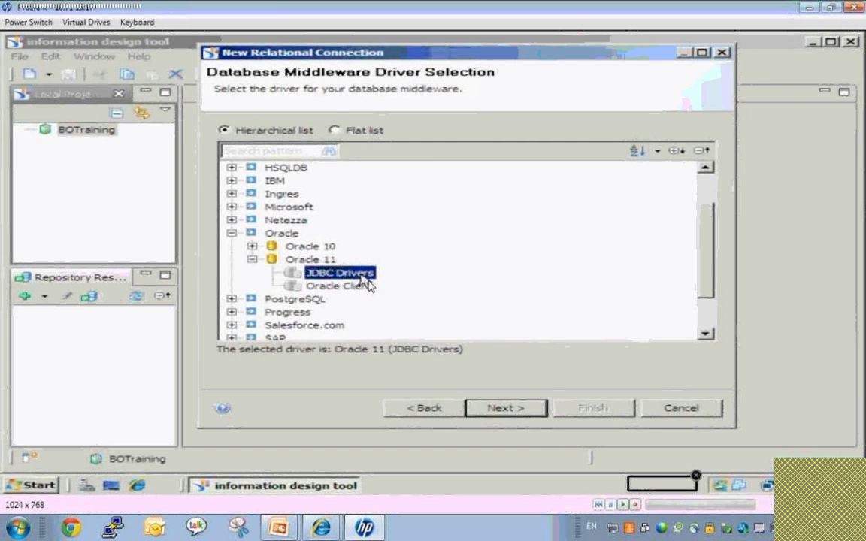
click(505, 410)
Step: Review the user name, password, server and net service fields required for the Oracle 11 connection
click(480, 155)
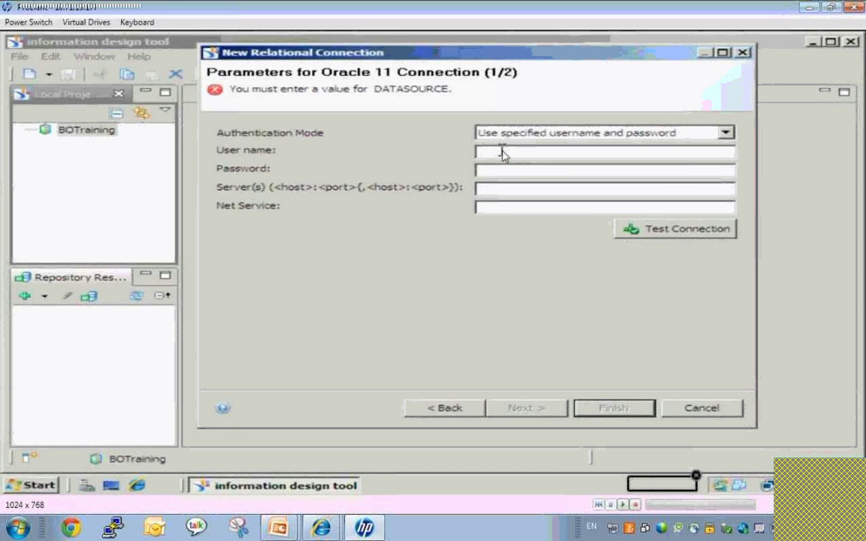
click(496, 170)
click(496, 192)
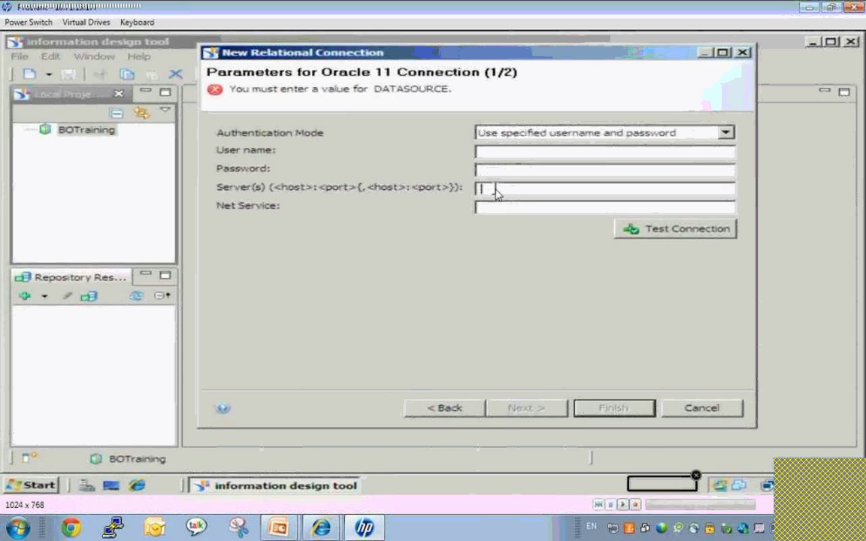
click(497, 208)
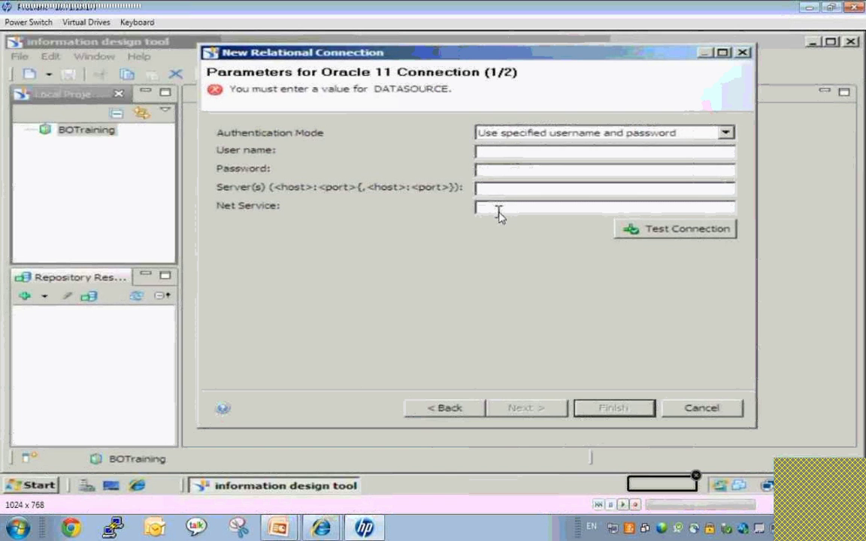
Step: Switch the authentication mode to BusinessObjects credential mapping, and return it to the specified username and password
click(555, 136)
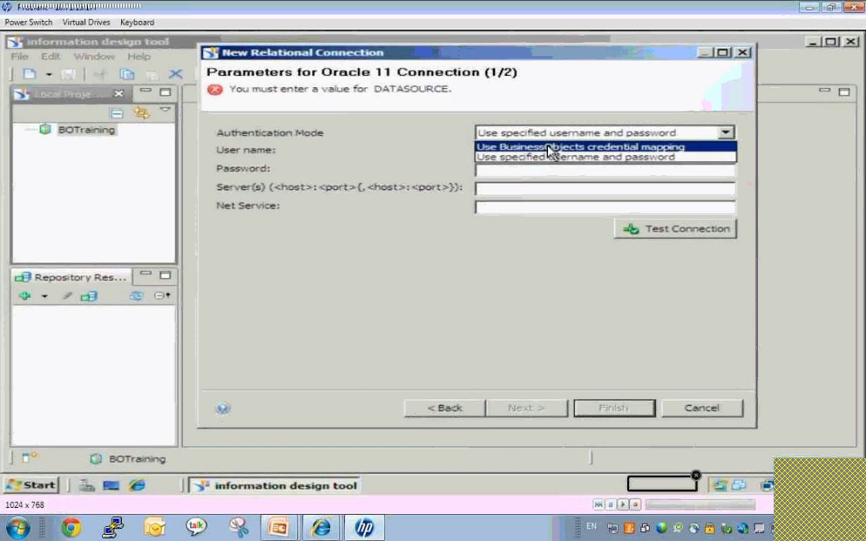
click(550, 147)
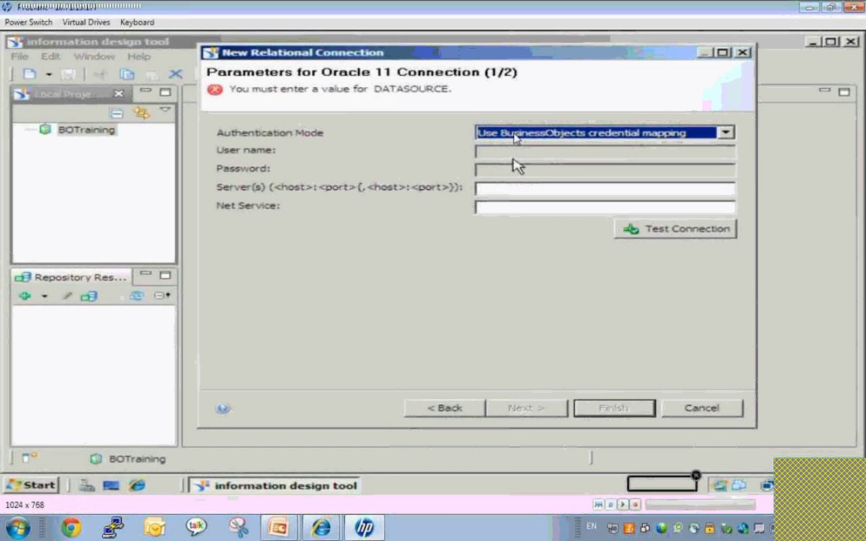
click(517, 137)
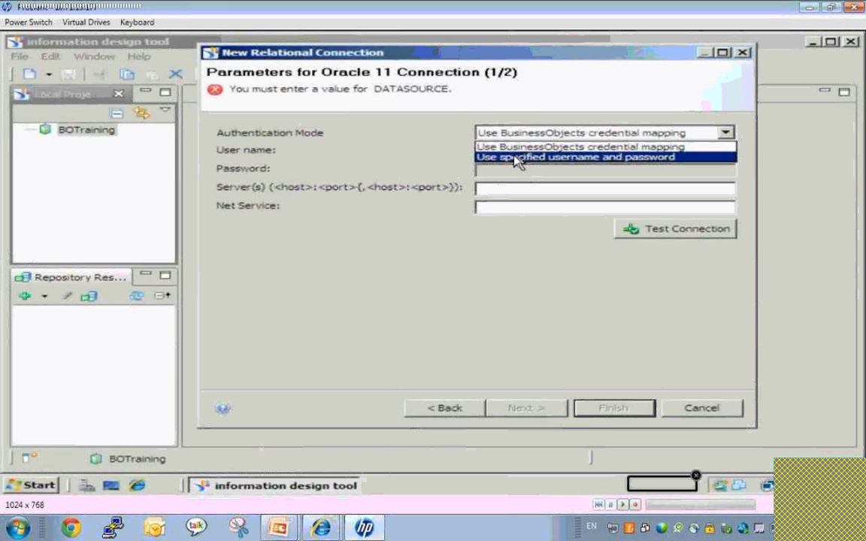
click(515, 158)
click(514, 156)
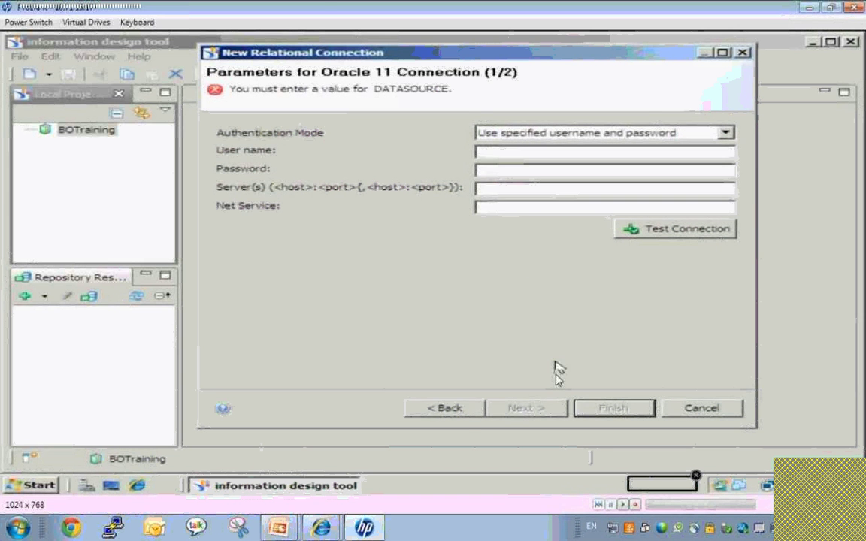
Step: Return to the driver selection, choose ODBC Drivers under Teradata 12 and proceed to its connection parameters
click(459, 410)
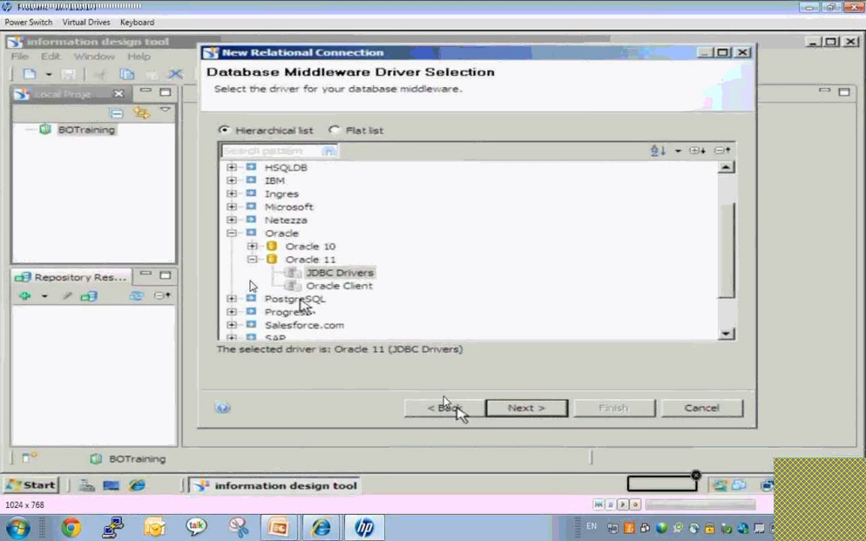
scroll(720, 327, down, 2)
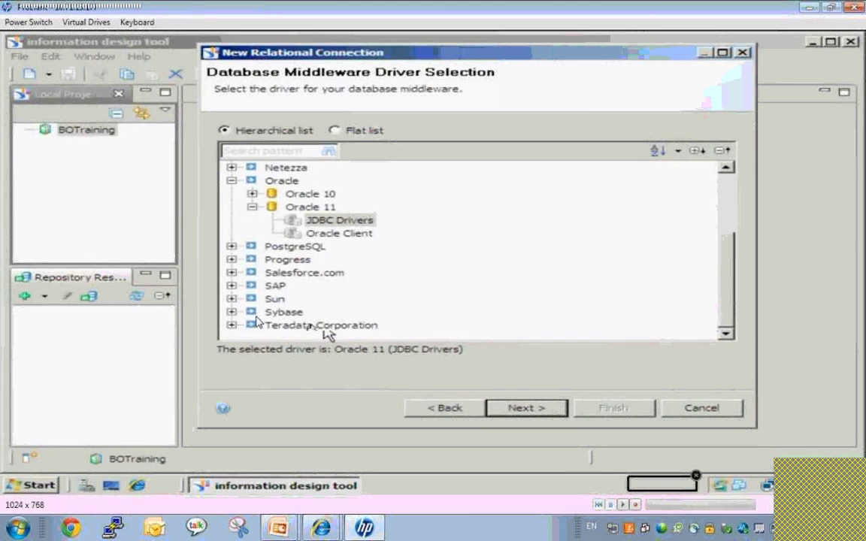
click(232, 324)
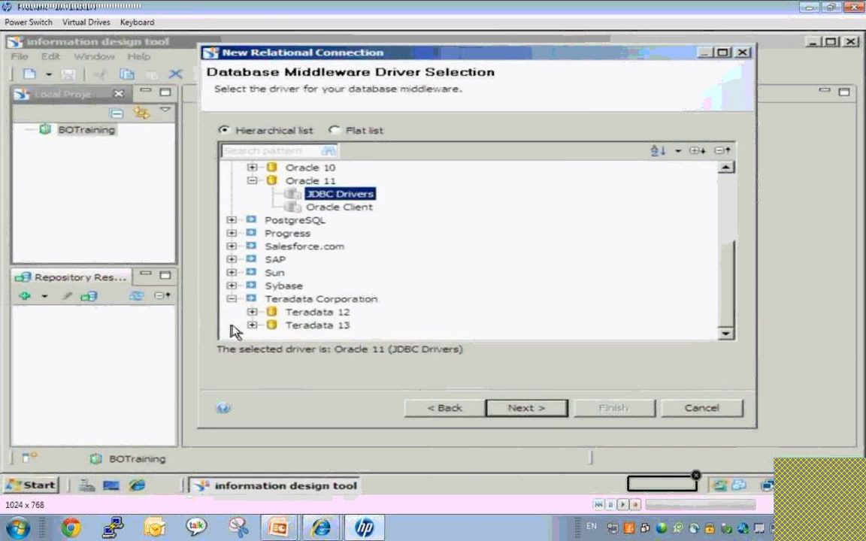
click(252, 312)
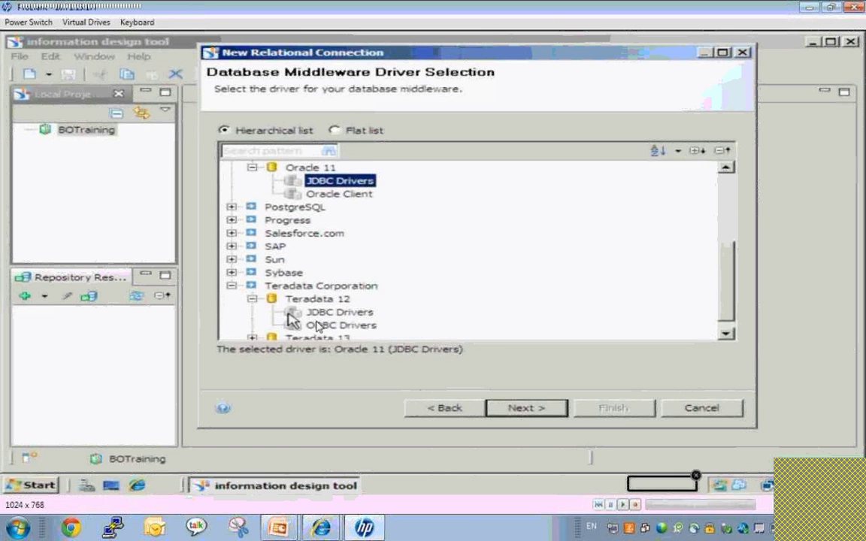
click(331, 324)
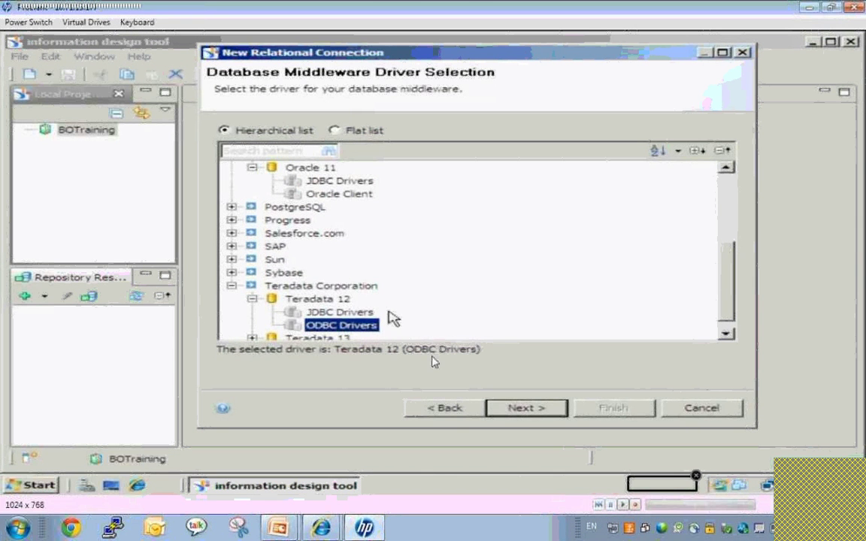
click(524, 407)
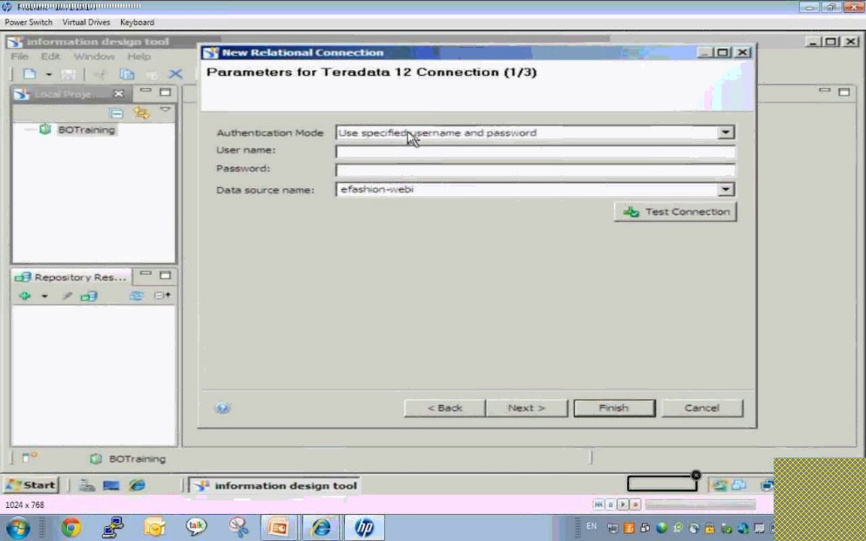
Step: Review the authentication modes, user name field and data source name of the Teradata 12 connection
click(408, 139)
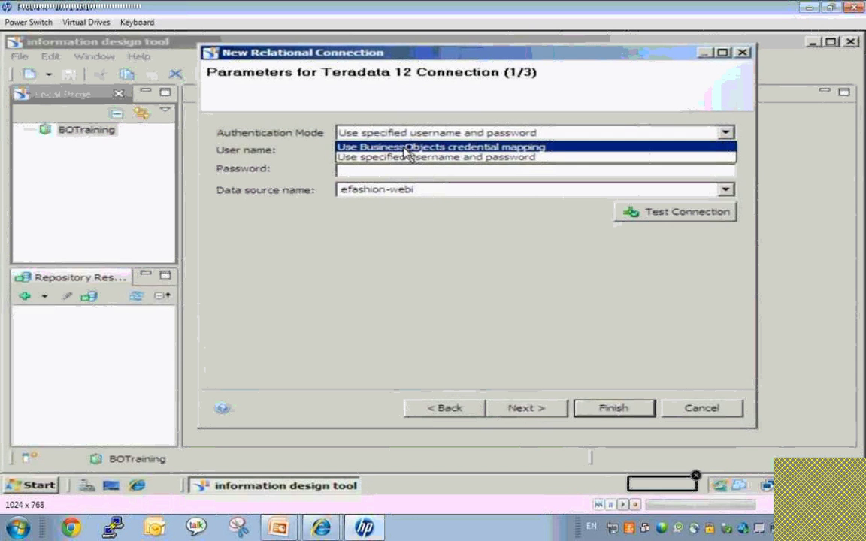
click(376, 157)
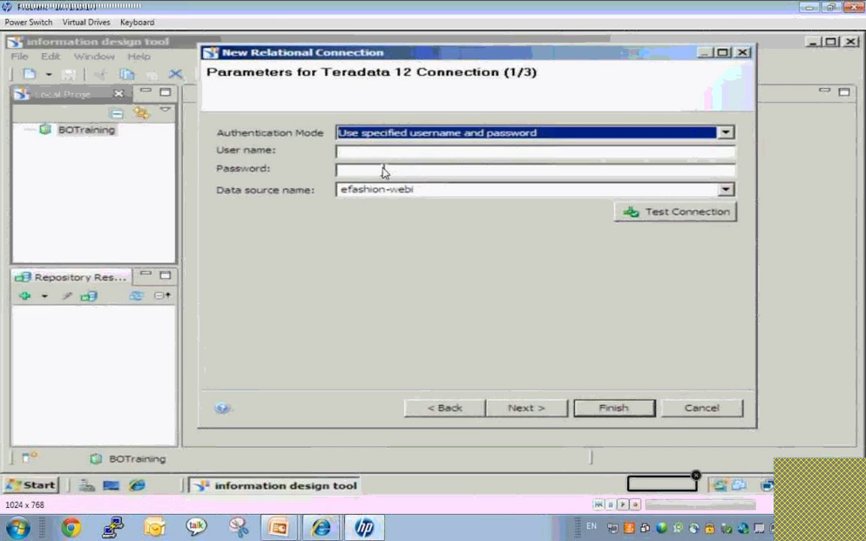
click(376, 156)
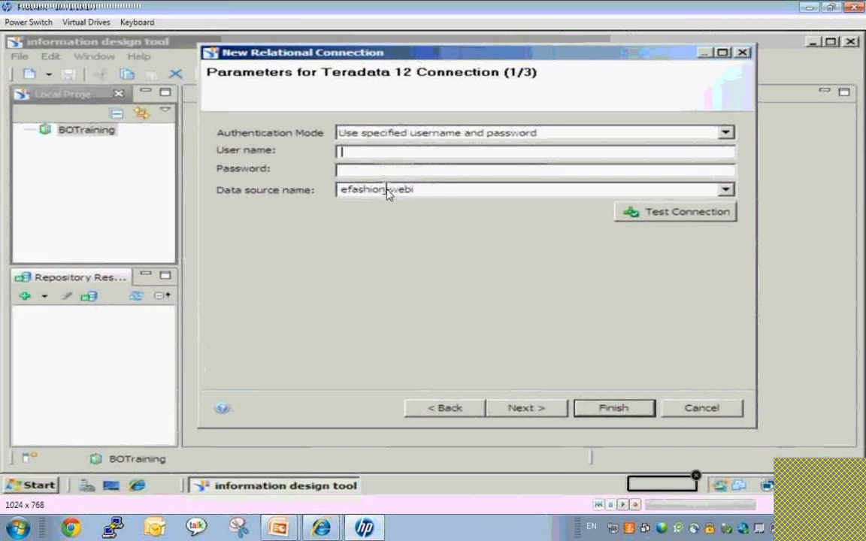
triple_click(441, 193)
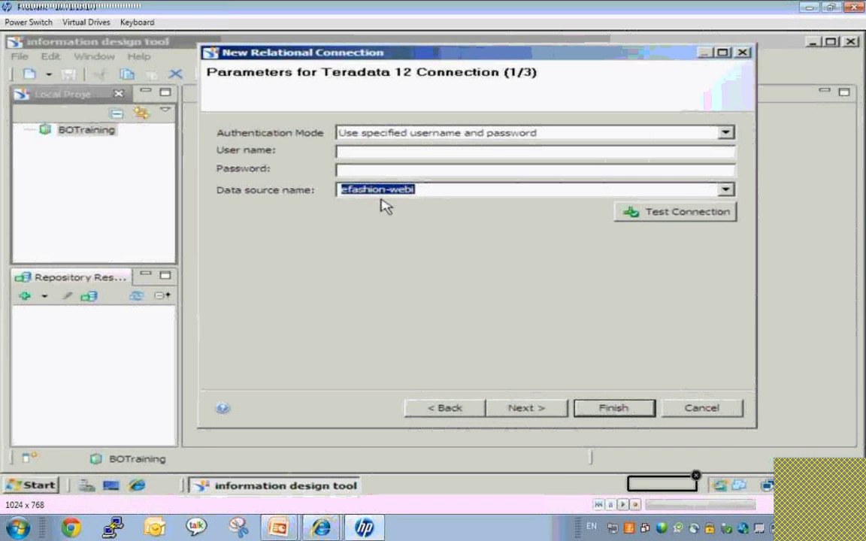
Step: Change the driver to ODBC Drivers under Microsoft MS Access 2007 and finish the connection with the efashion-webi data source
click(444, 408)
click(732, 214)
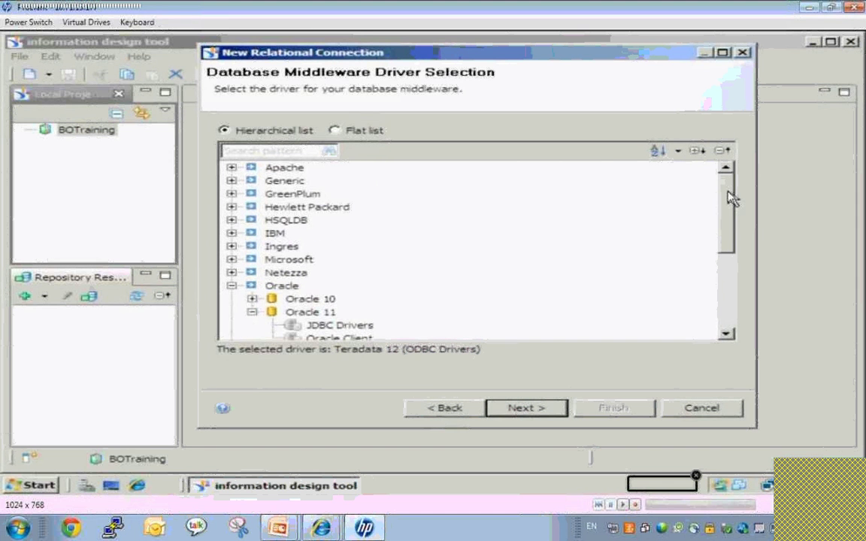
click(232, 260)
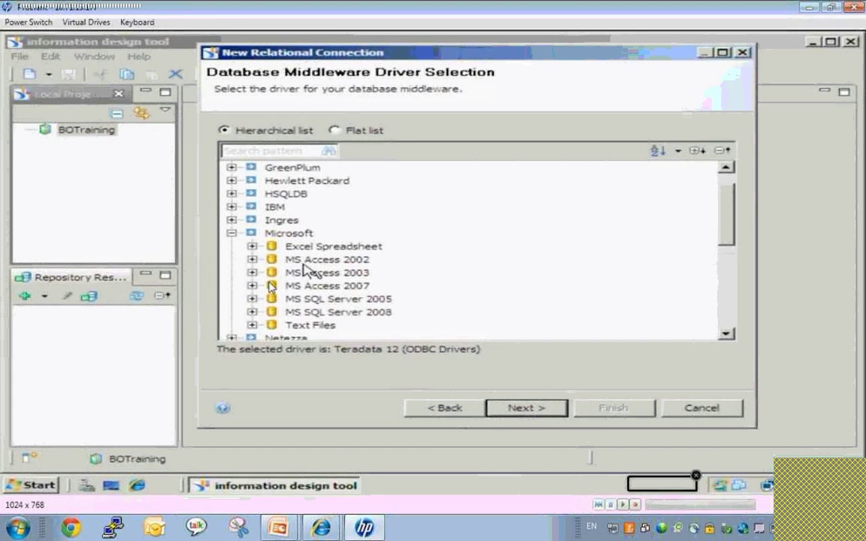
click(252, 286)
click(342, 299)
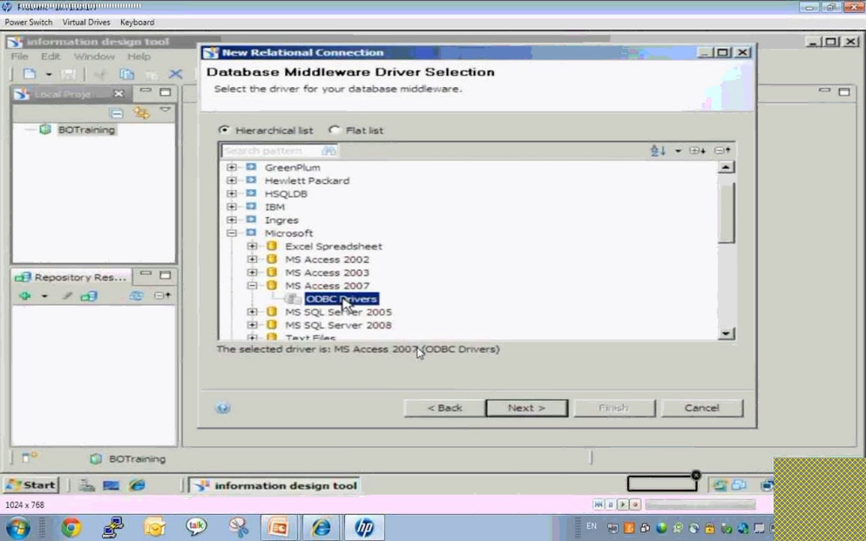
click(526, 409)
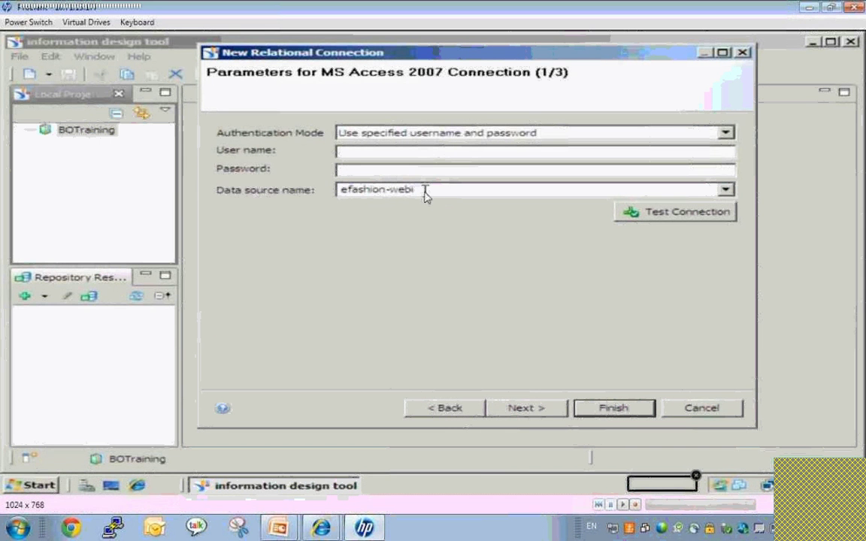
drag(433, 194, 312, 183)
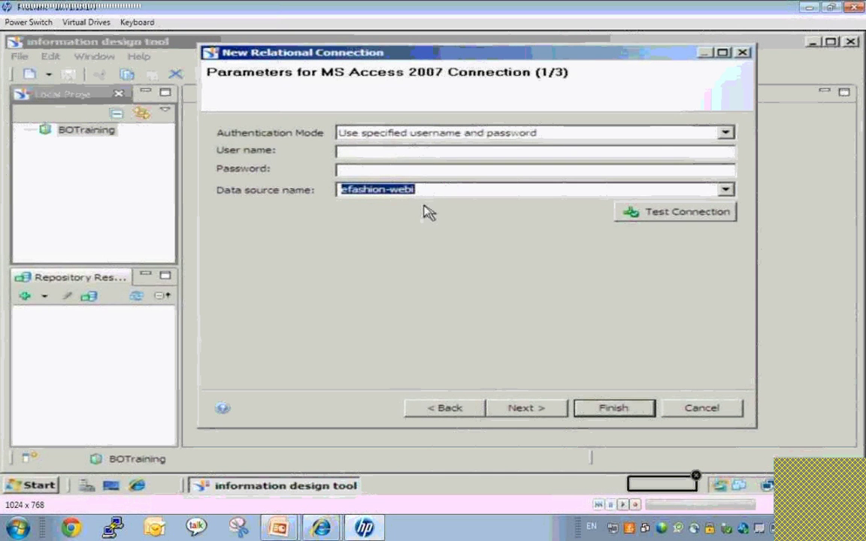
click(607, 409)
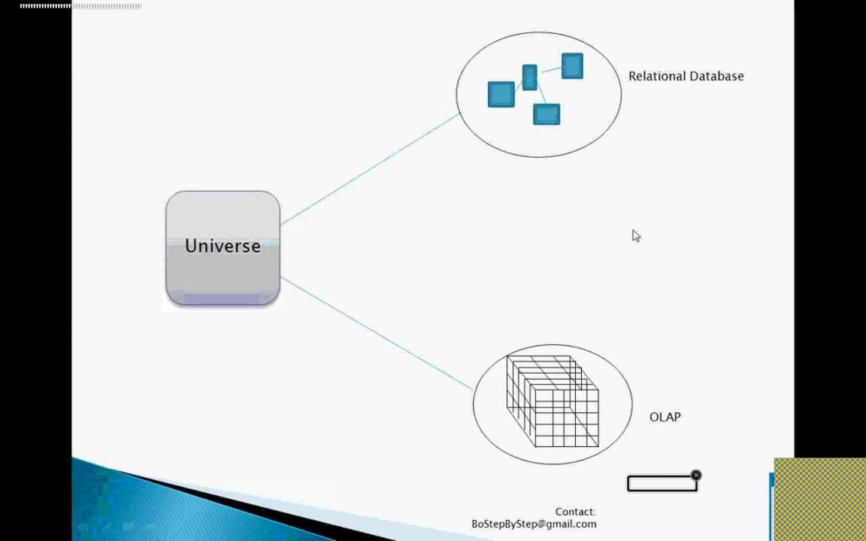
click(634, 235)
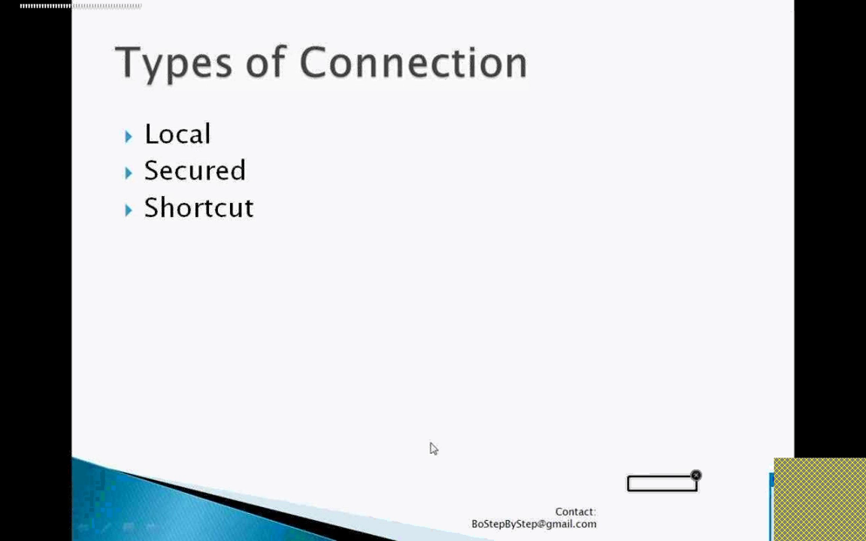
Step: Switch back to the information design tool and start publishing TrainingConn.cnx from the BOTraining project to the repository
key(alt+Tab)
key(alt+Tab)
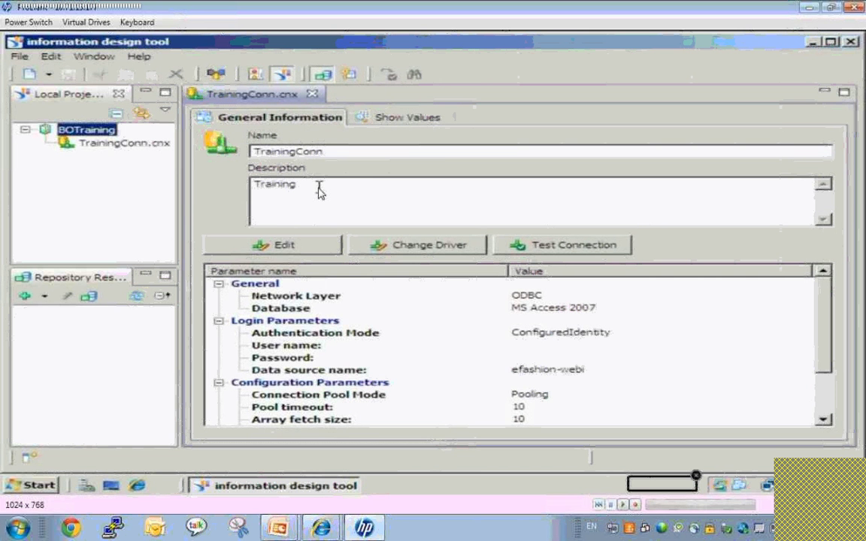
click(117, 144)
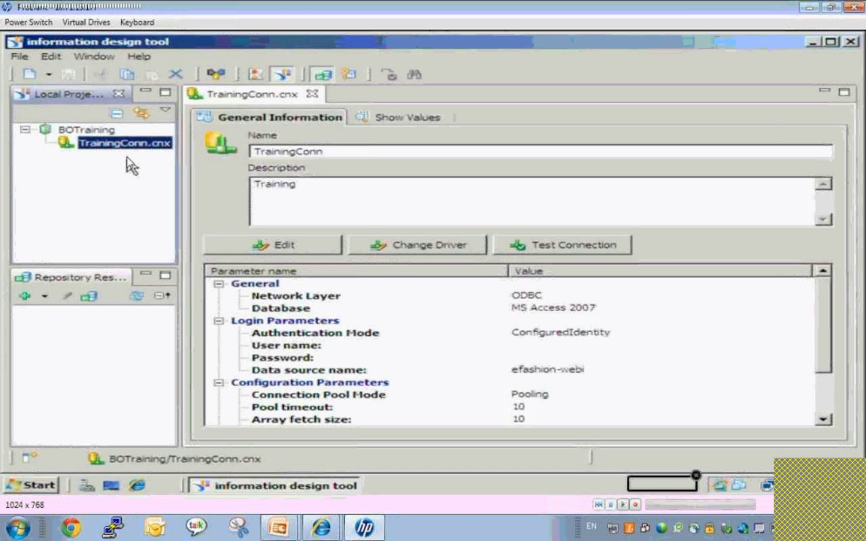
right_click(133, 153)
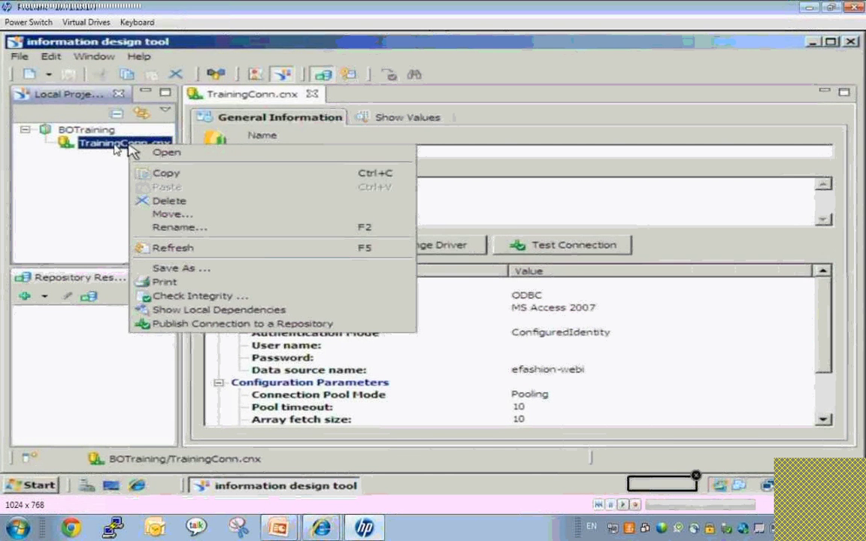
click(117, 150)
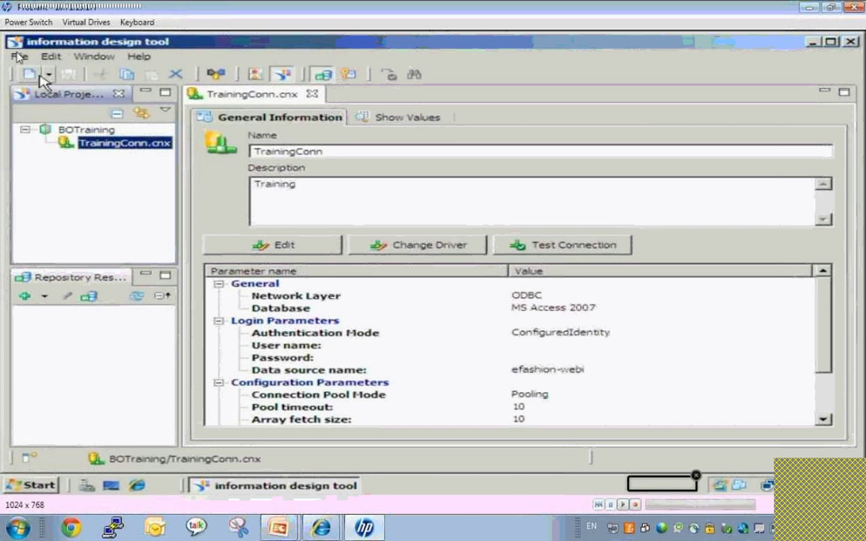
click(19, 57)
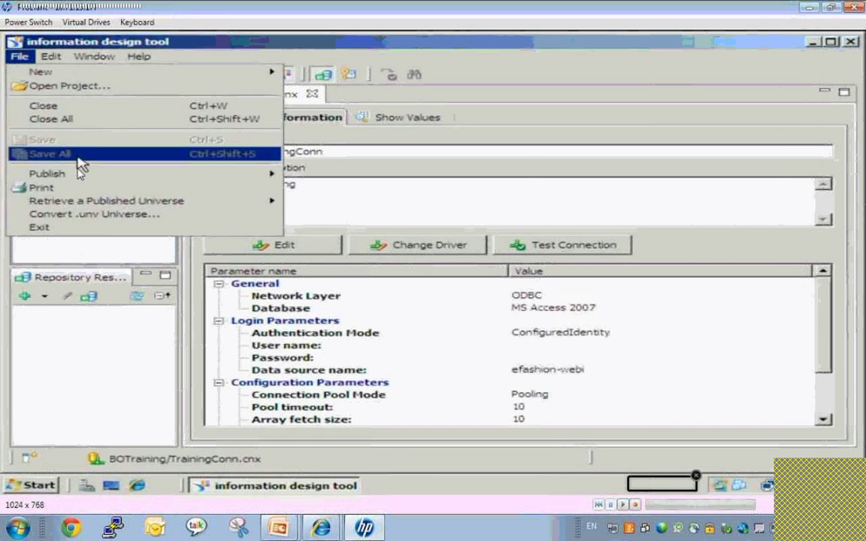
mouse_move(81, 175)
click(348, 175)
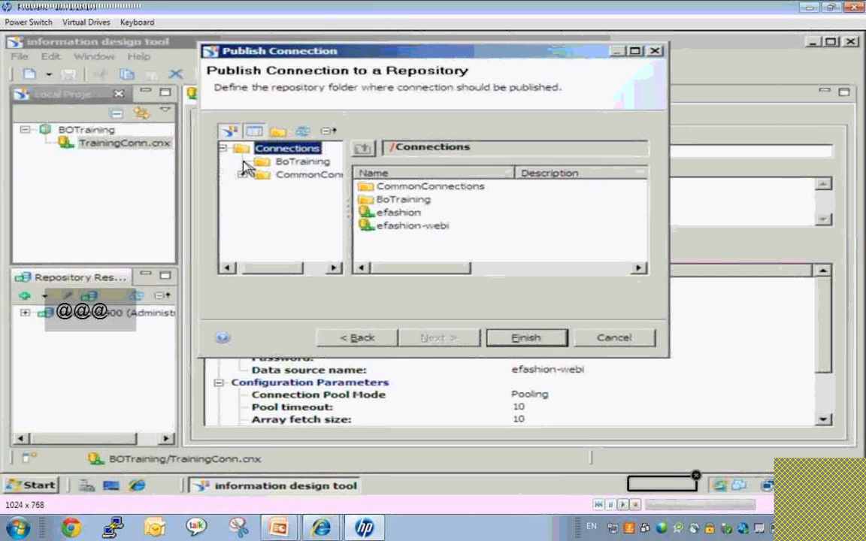
Step: Publish the connection to the BoTraining folder under Connections and decline creating a local connection shortcut
click(299, 164)
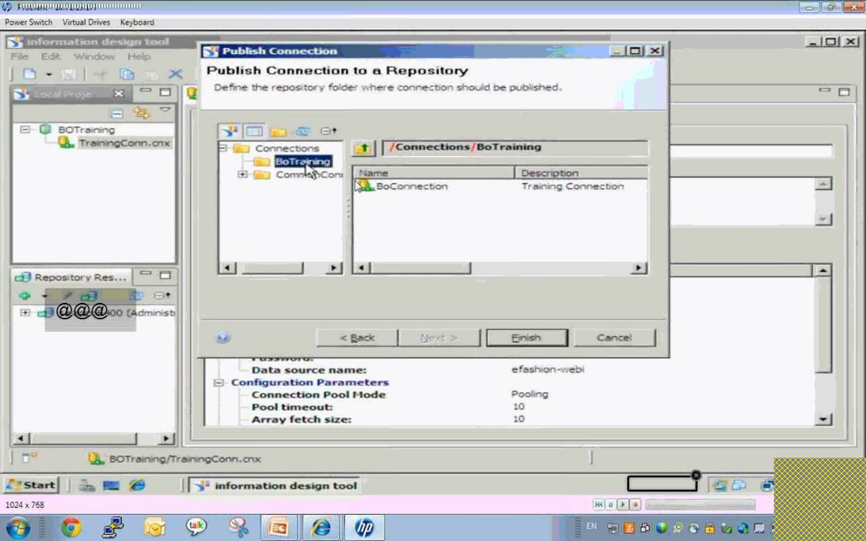
click(403, 187)
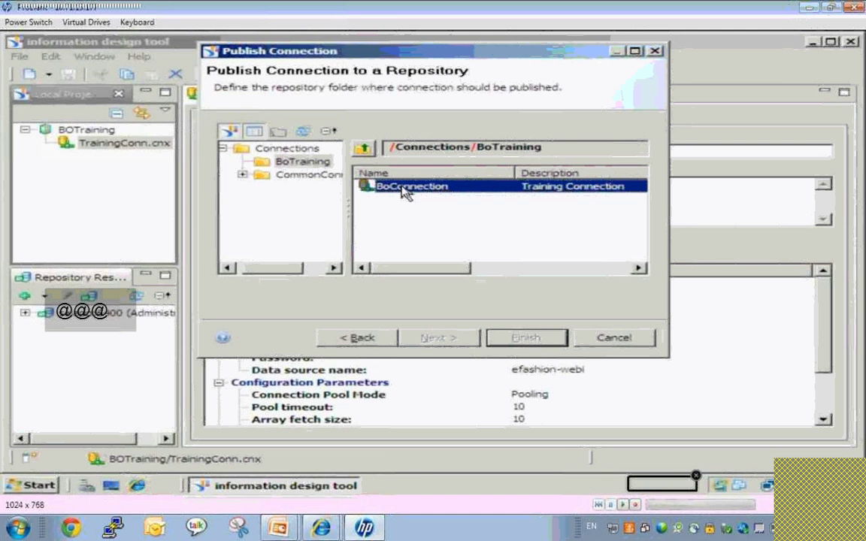
click(300, 163)
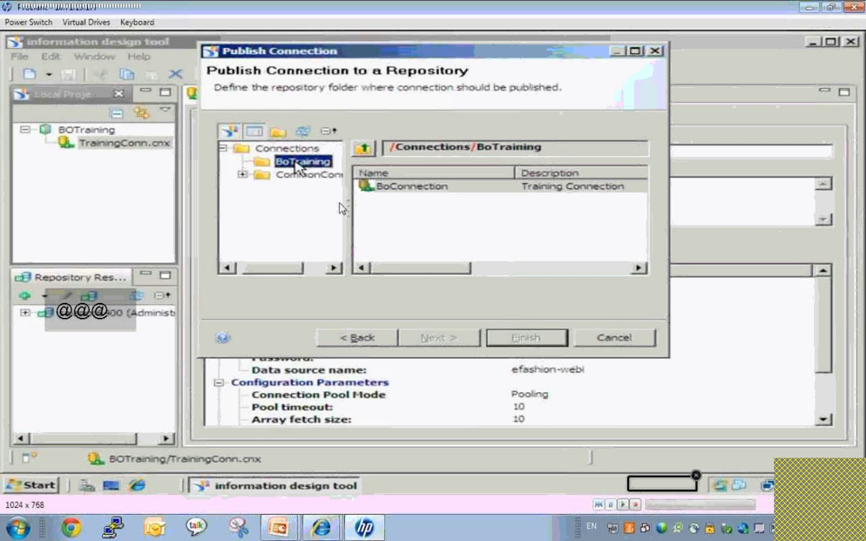
click(532, 334)
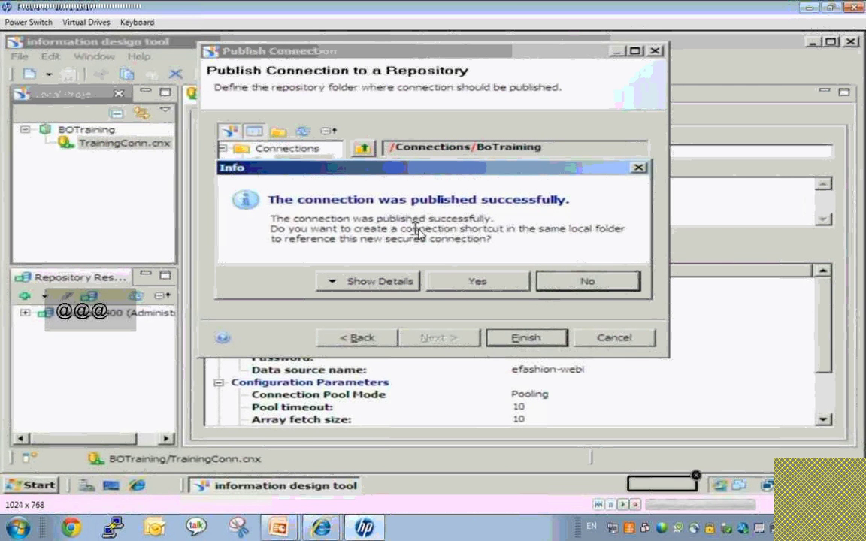
drag(400, 229, 503, 229)
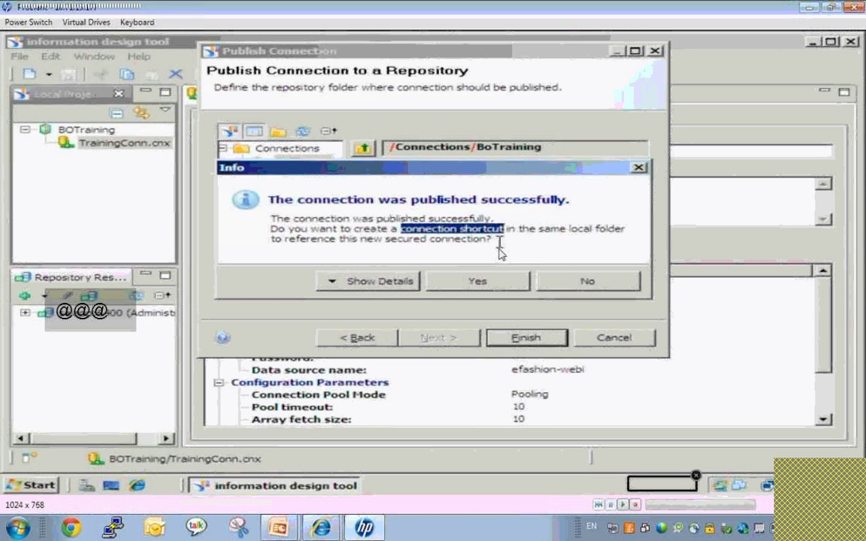
click(587, 282)
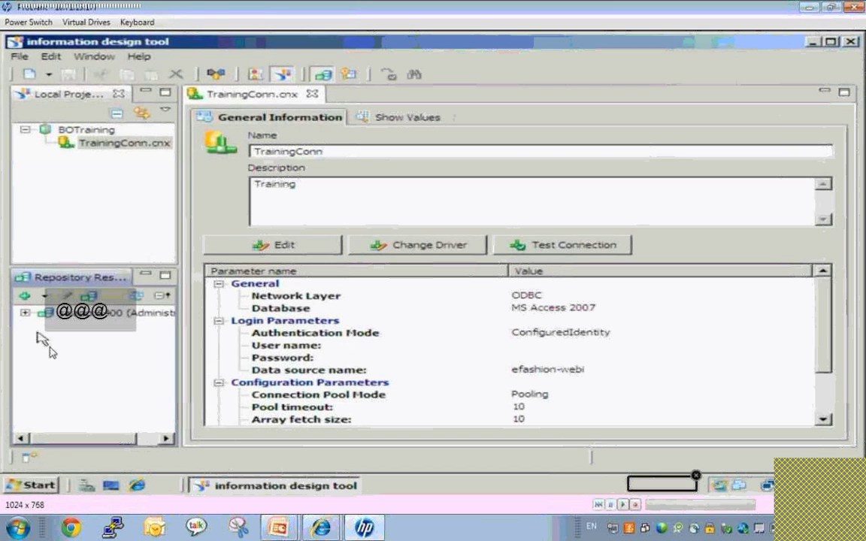
Step: Expand the repository's Connections and BoTraining folders and select the published TrainingConn connection
click(25, 313)
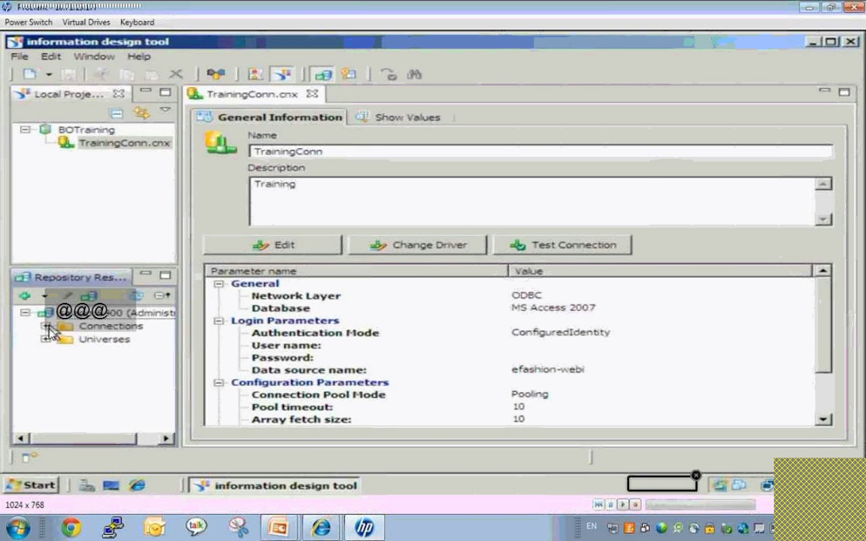
click(46, 326)
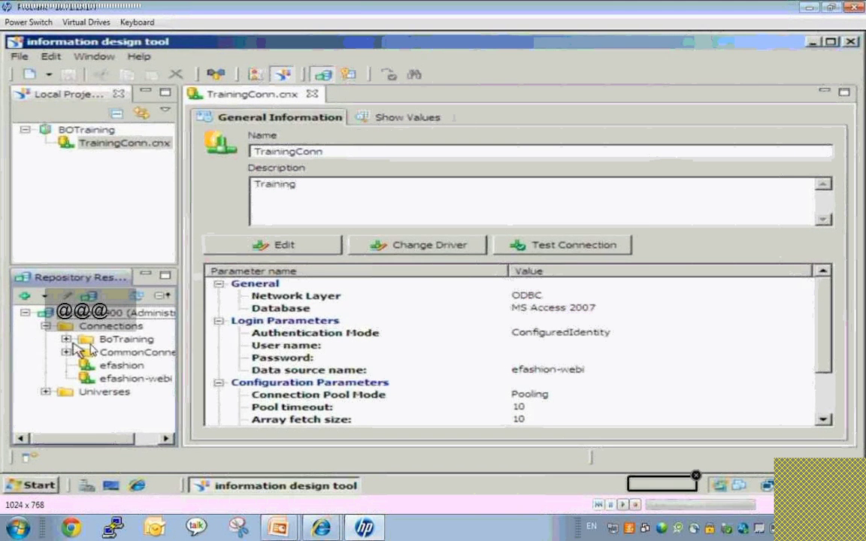
click(66, 340)
click(136, 366)
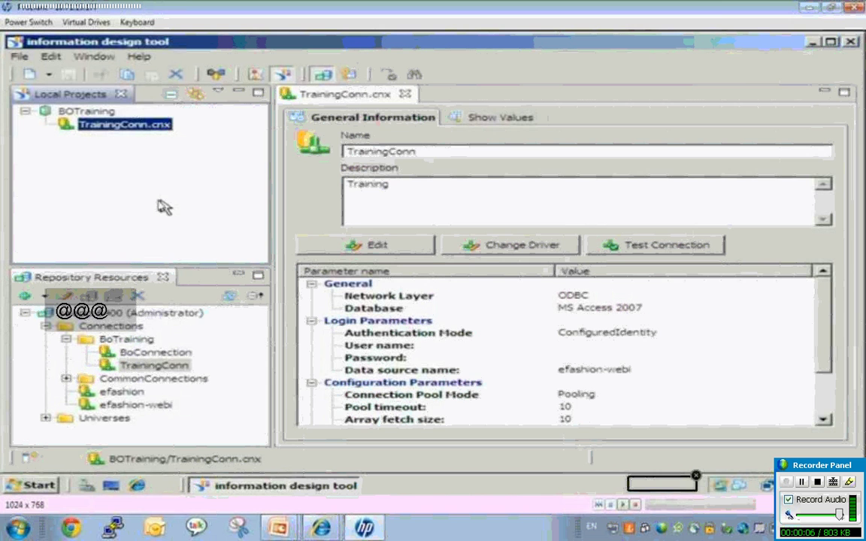
Step: Delete the local TrainingConn.cnx from the BOTraining project
right_click(133, 127)
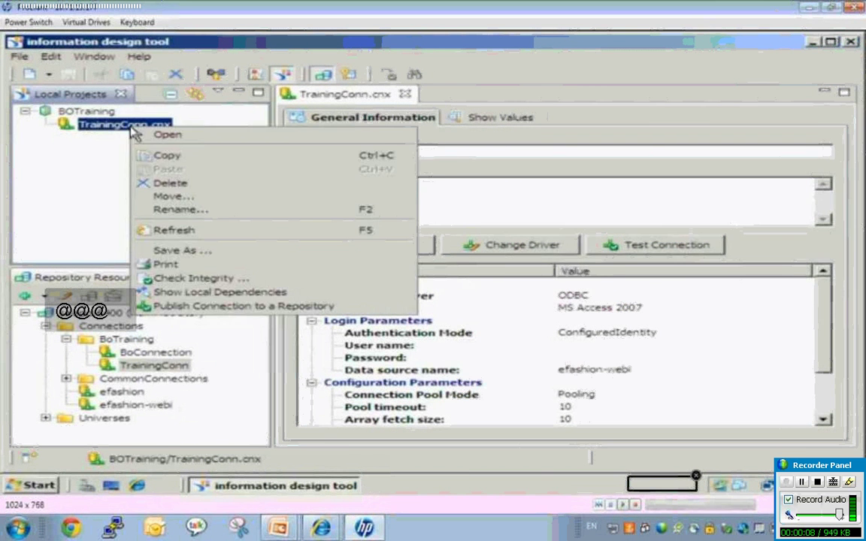
click(170, 184)
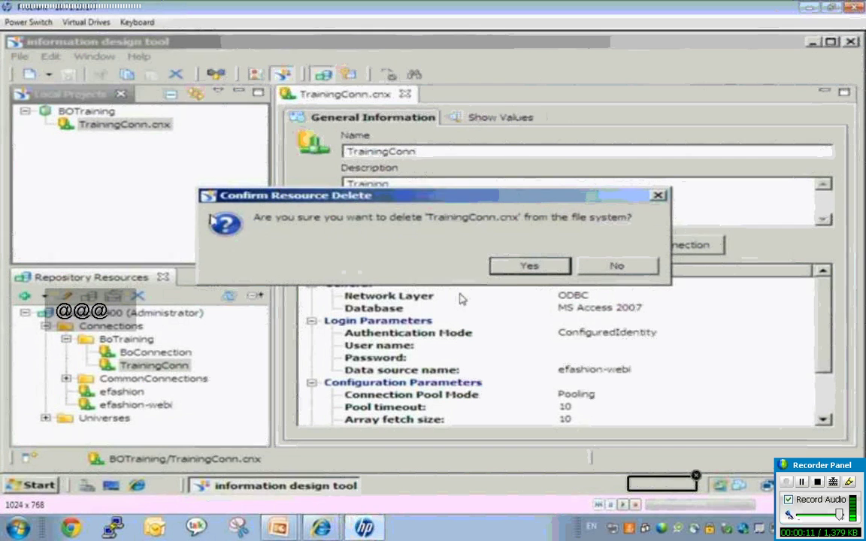
click(510, 269)
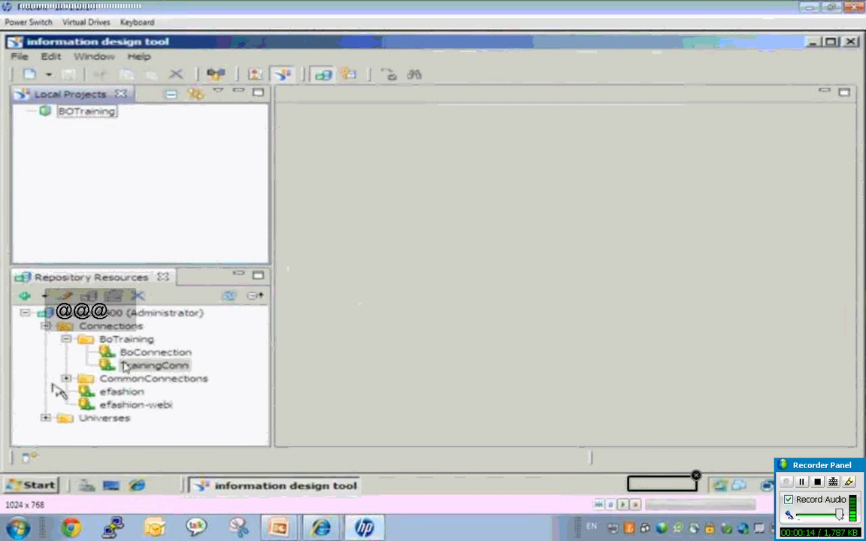
Step: Create a relational connection shortcut to the repository's BoConnection in the local BOTraining project
click(149, 353)
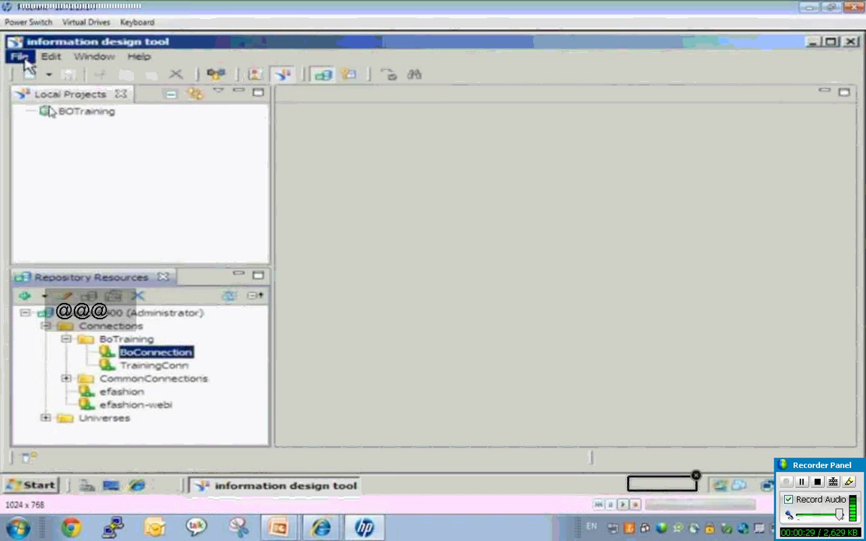
right_click(154, 360)
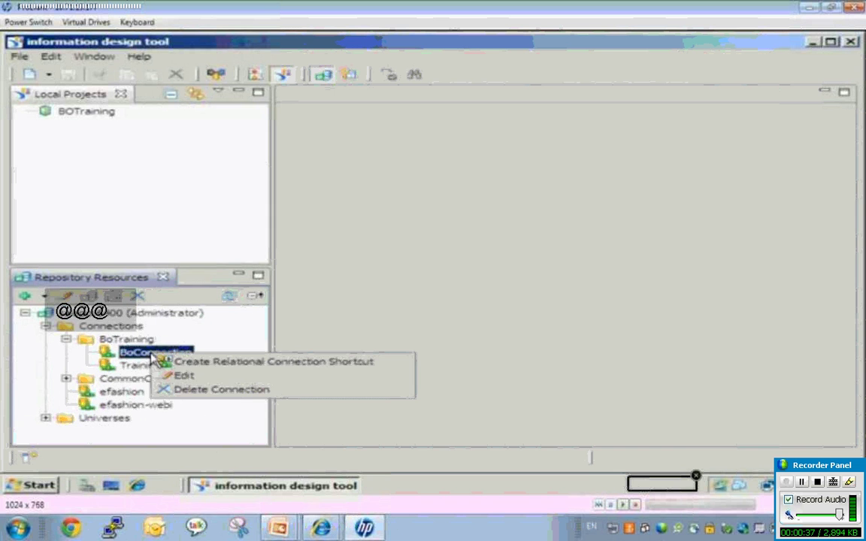
click(211, 364)
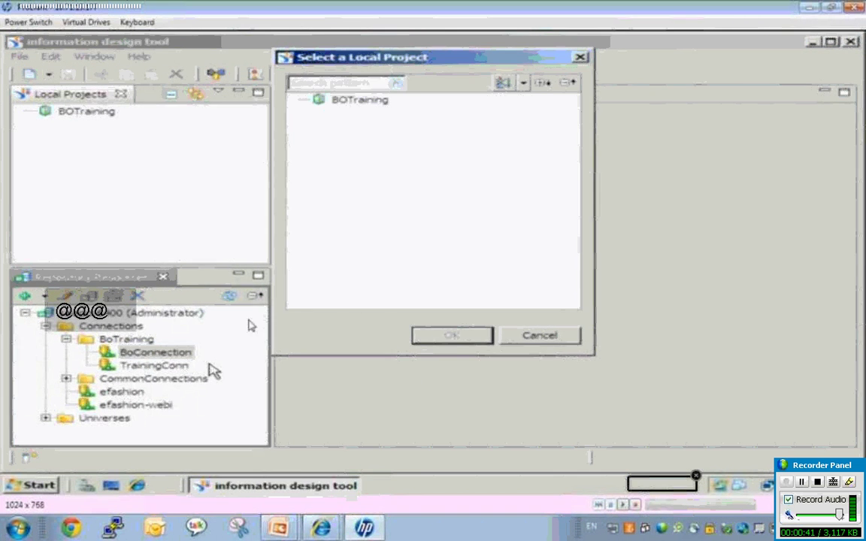
click(358, 103)
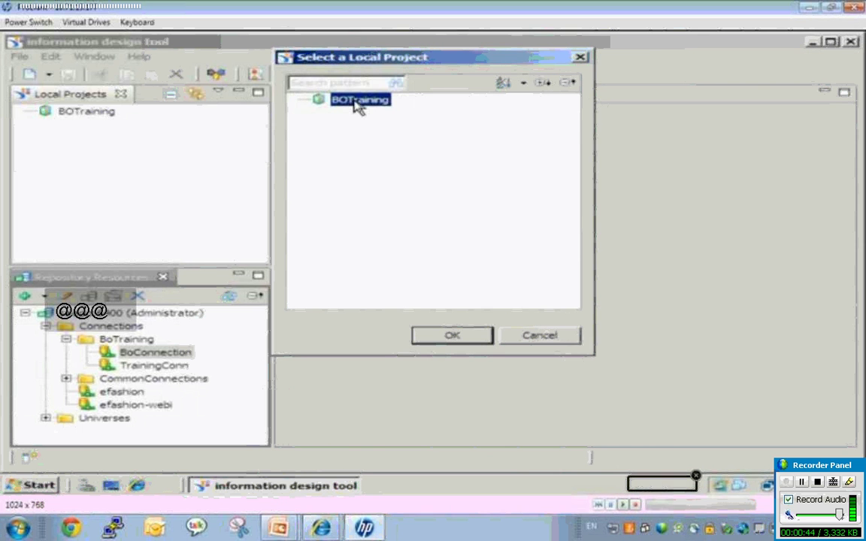
click(464, 337)
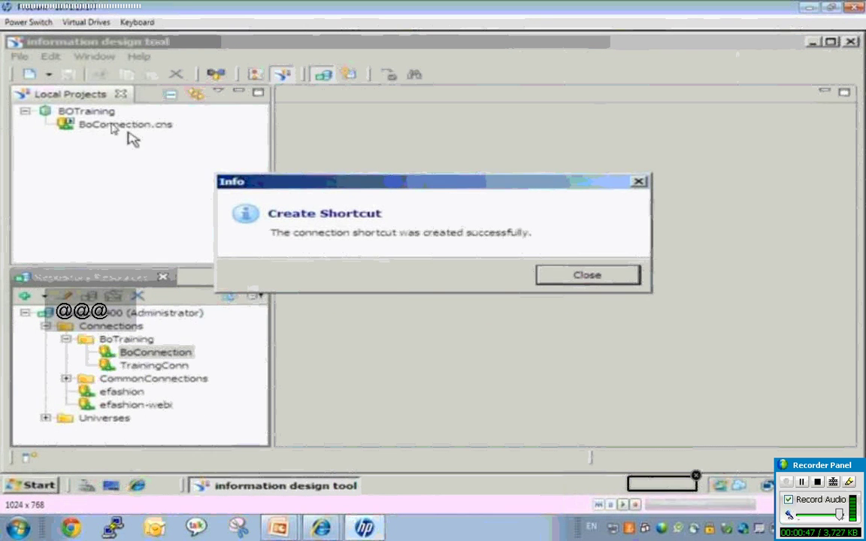
click(544, 275)
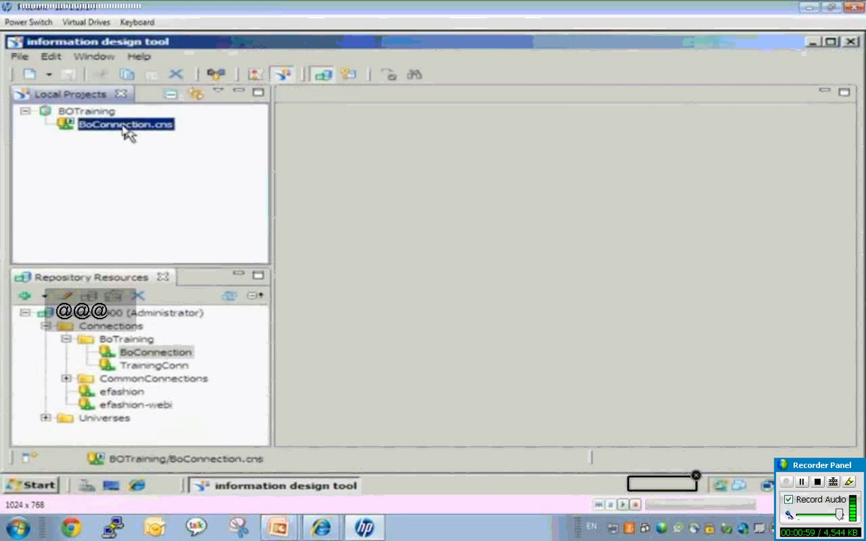
Step: Open the BoConnection.cns shortcut, examine its repository server and connection name, and close it
double_click(127, 128)
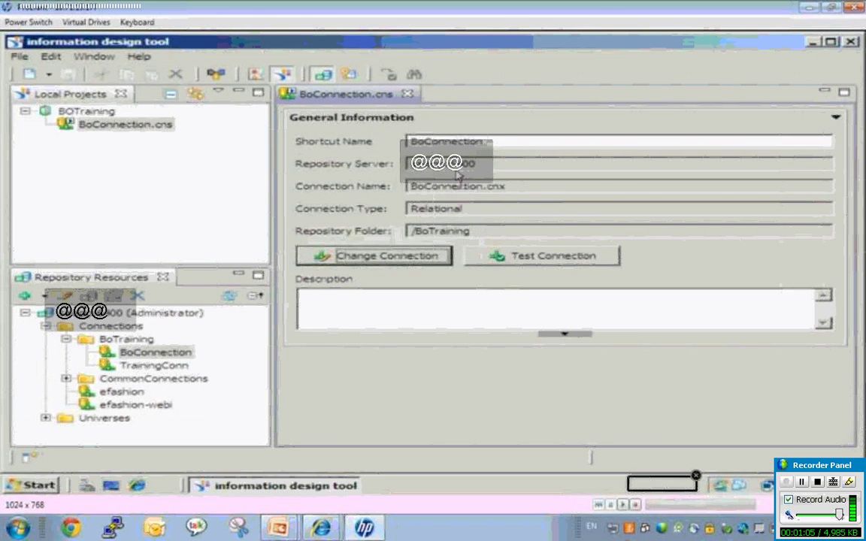
drag(514, 169, 411, 193)
click(429, 191)
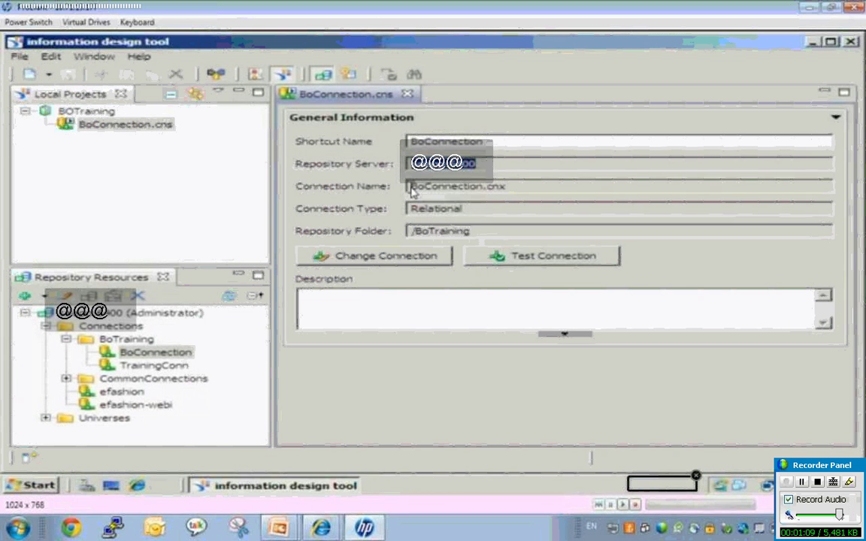
drag(413, 187, 497, 191)
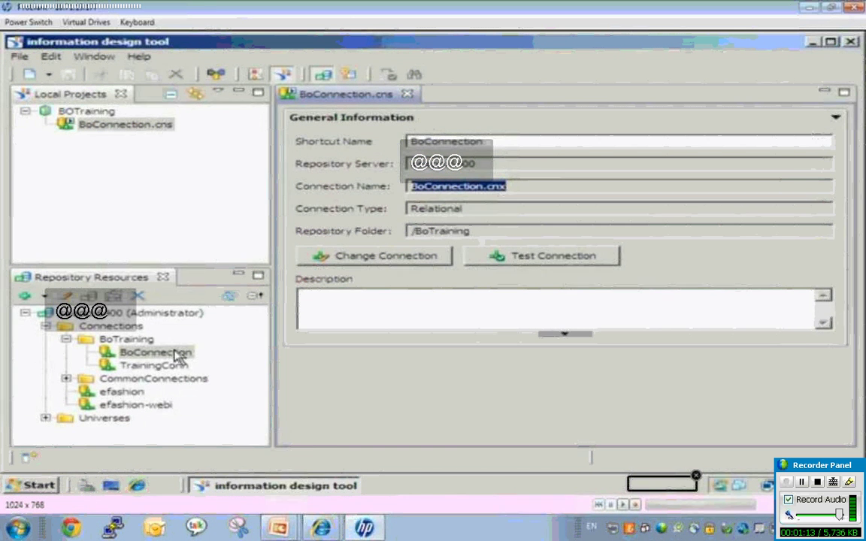
key(ctrl+w)
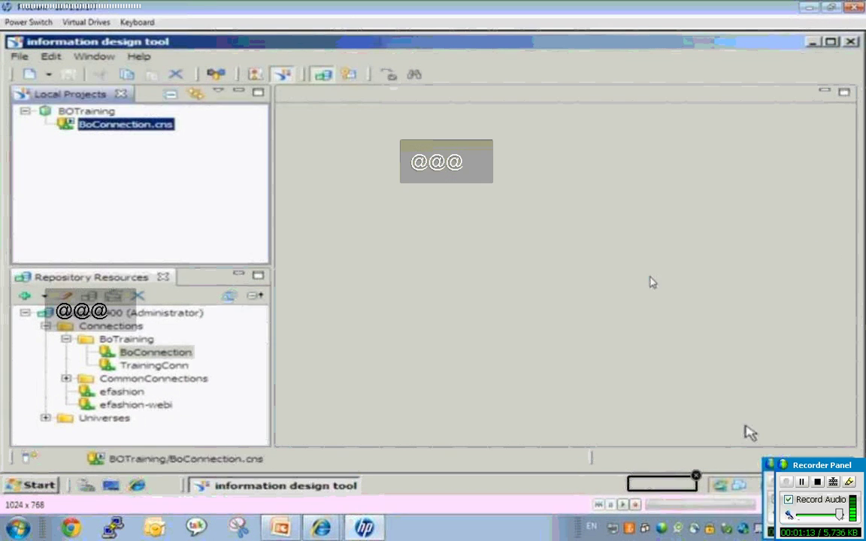
double_click(122, 134)
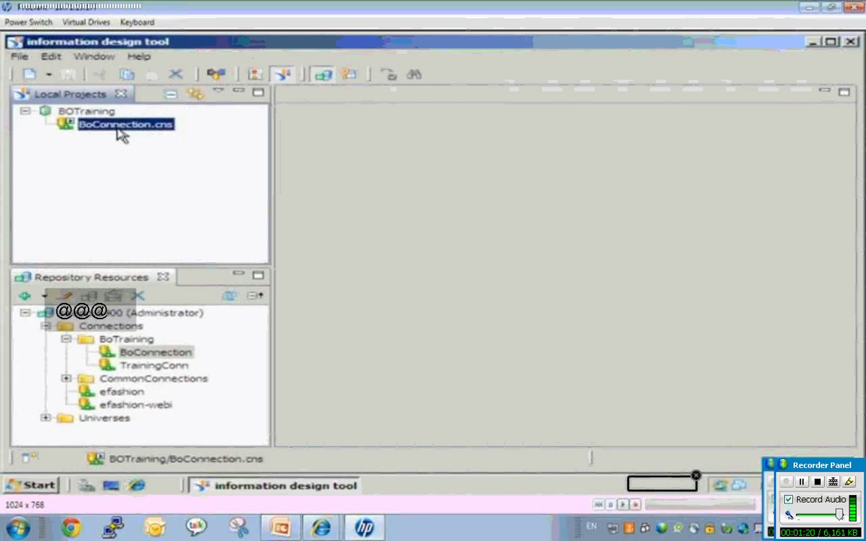
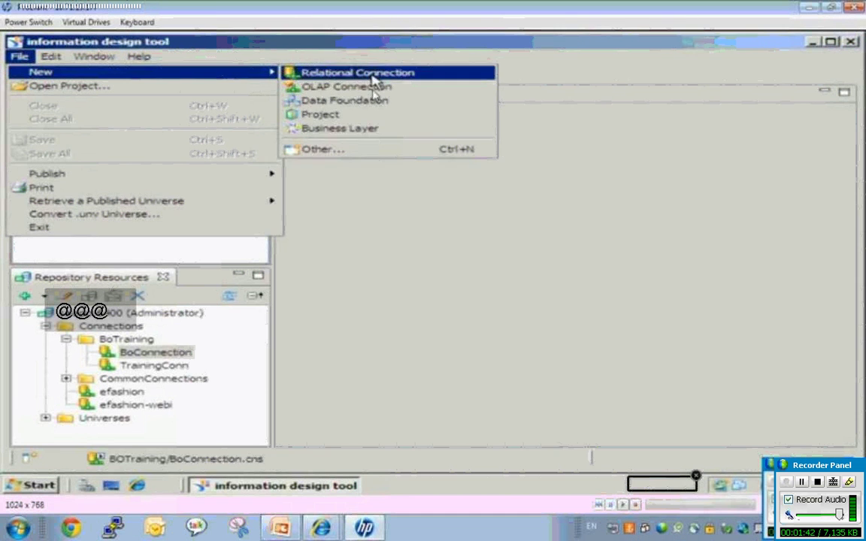
Step: Create a local relational connection named LocalConn with the Microsoft MS Access 2007 ODBC driver and the efashion-webi data source
click(358, 75)
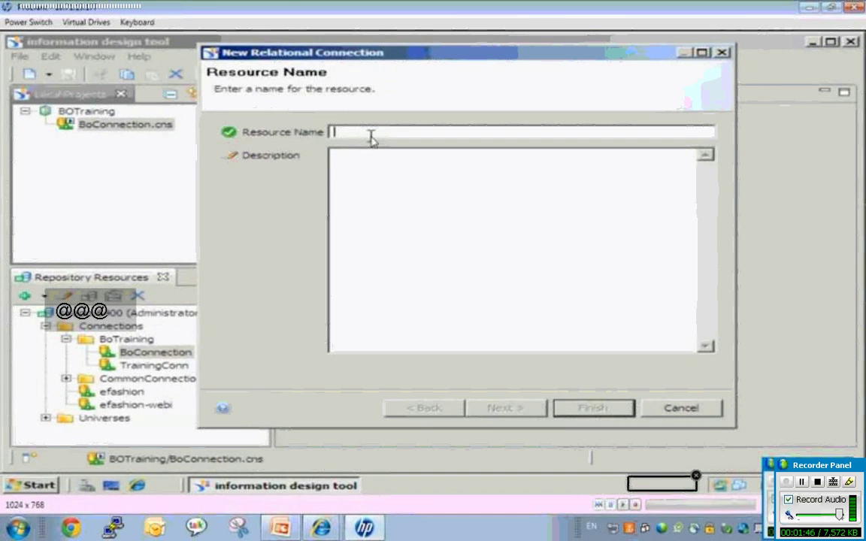
text(LocalConn)
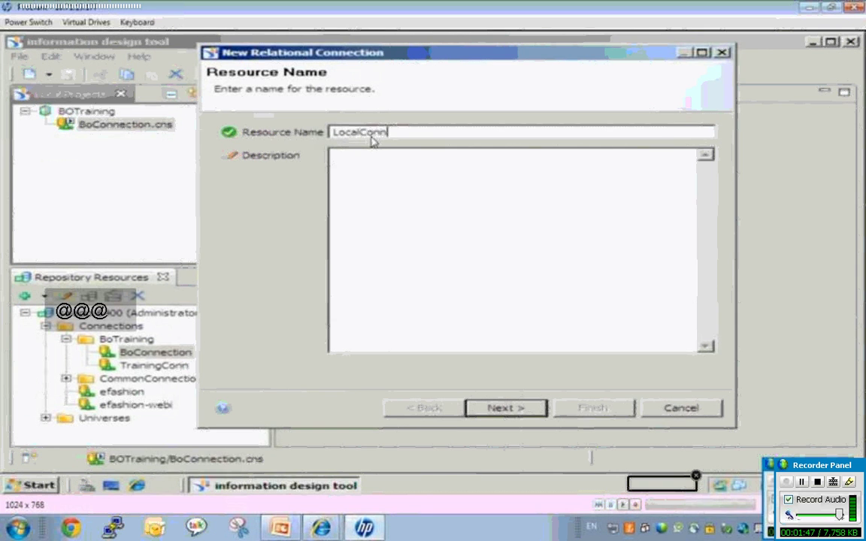
click(499, 408)
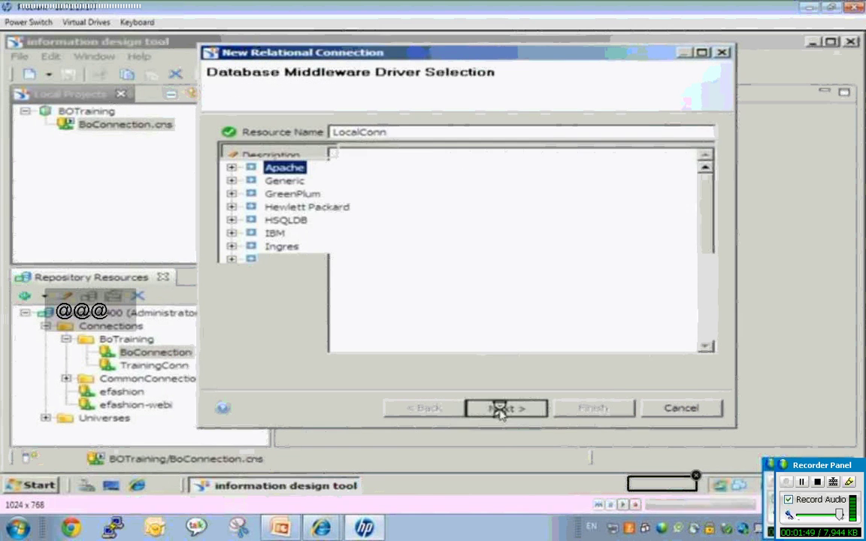
click(231, 259)
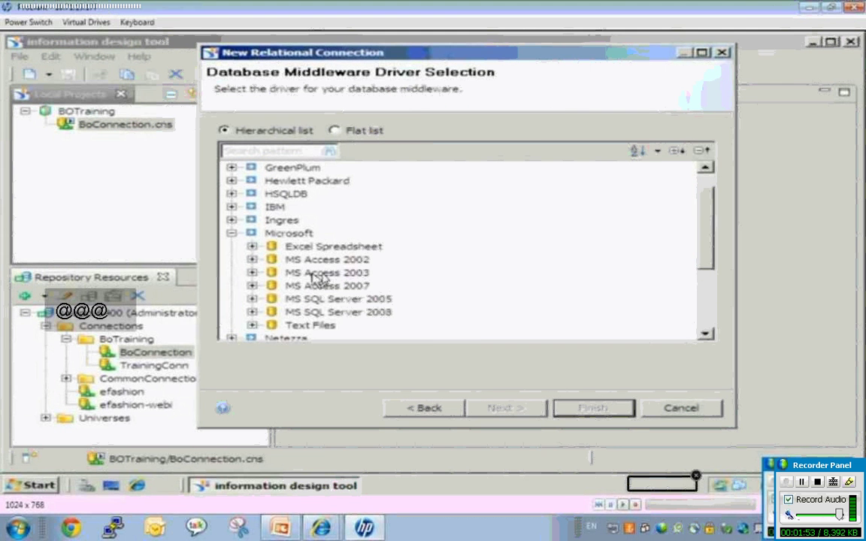
click(251, 286)
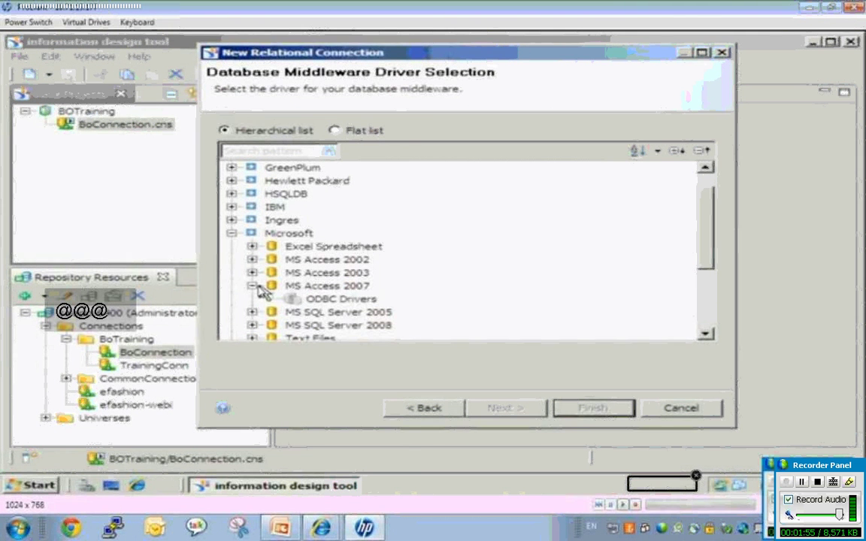
click(315, 300)
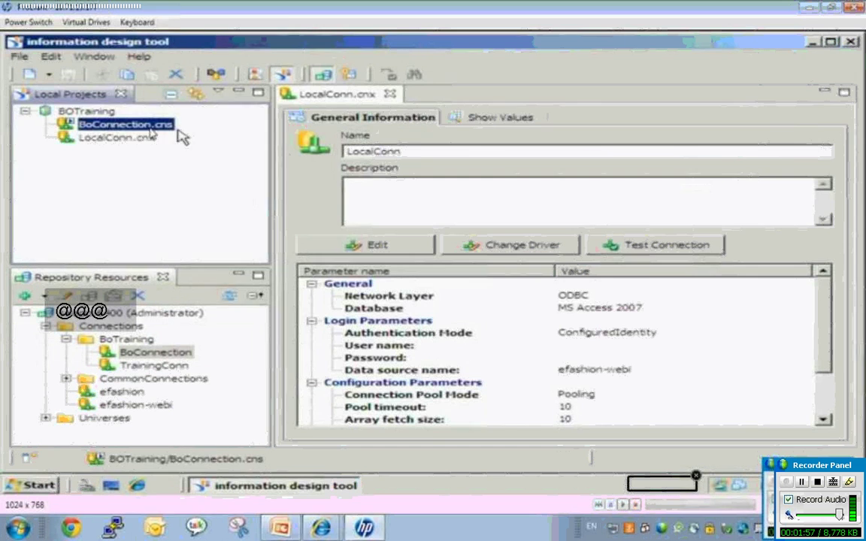
Step: Open the LocalConn.cnx parameters for editing, examine the user name, password and data source fields, and cancel
click(147, 143)
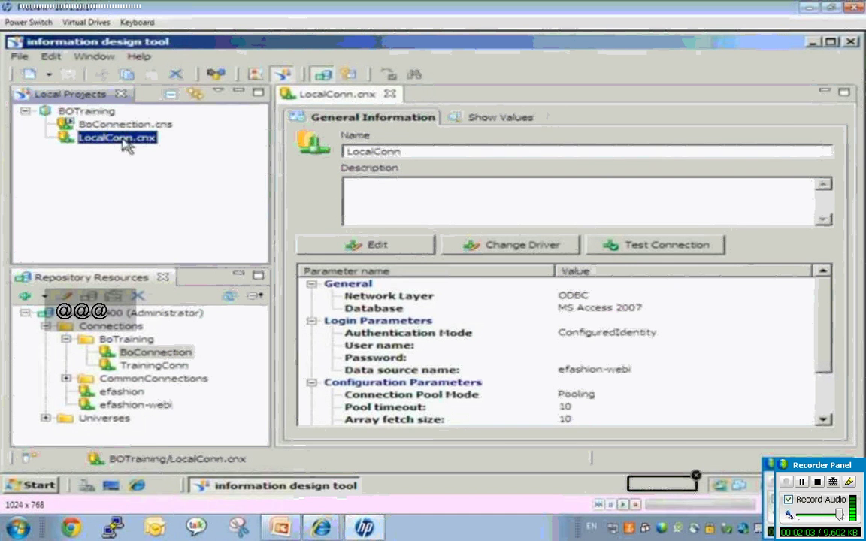
click(377, 245)
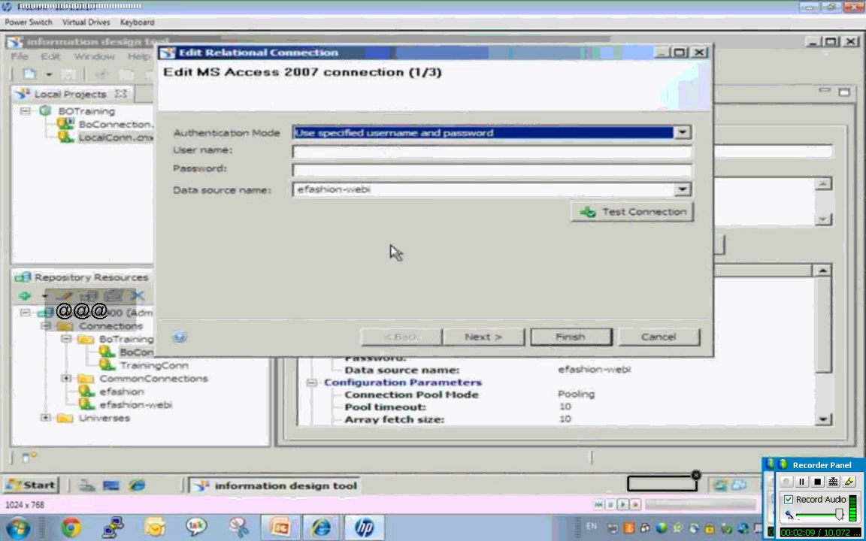
click(297, 150)
click(295, 169)
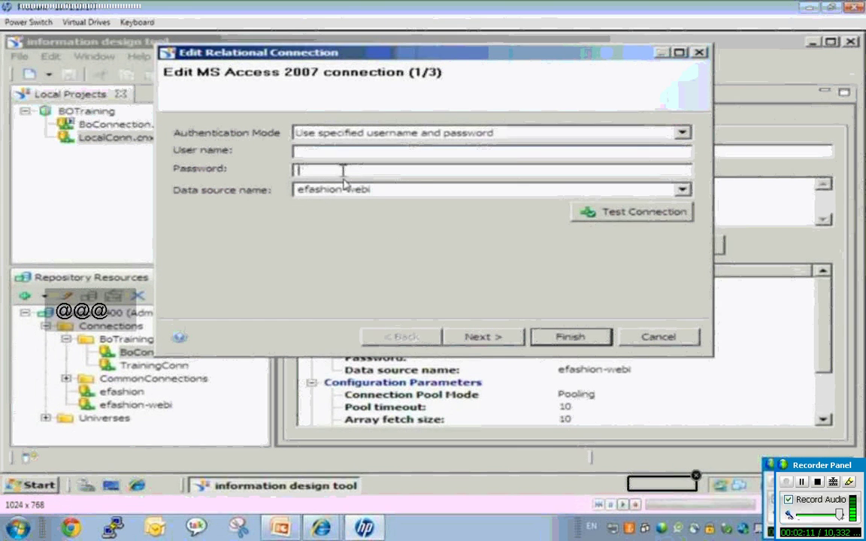
double_click(340, 192)
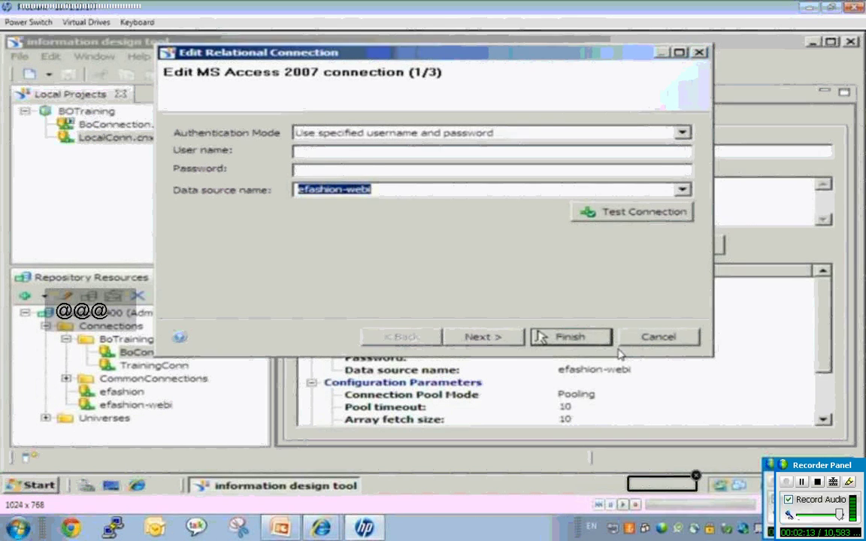
click(671, 339)
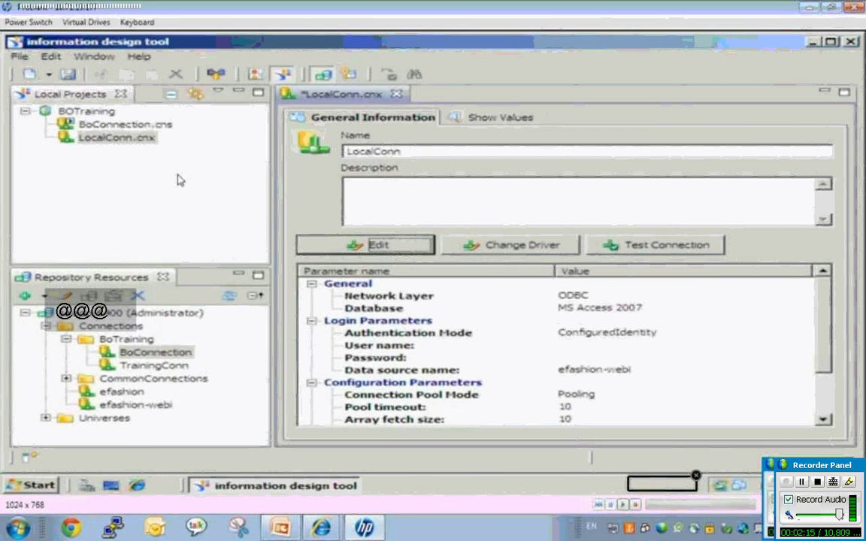
Step: Open the BoConnection.cns shortcut, look at its Change Connection dialog without changing anything, and examine the shortcut and connection names
click(140, 126)
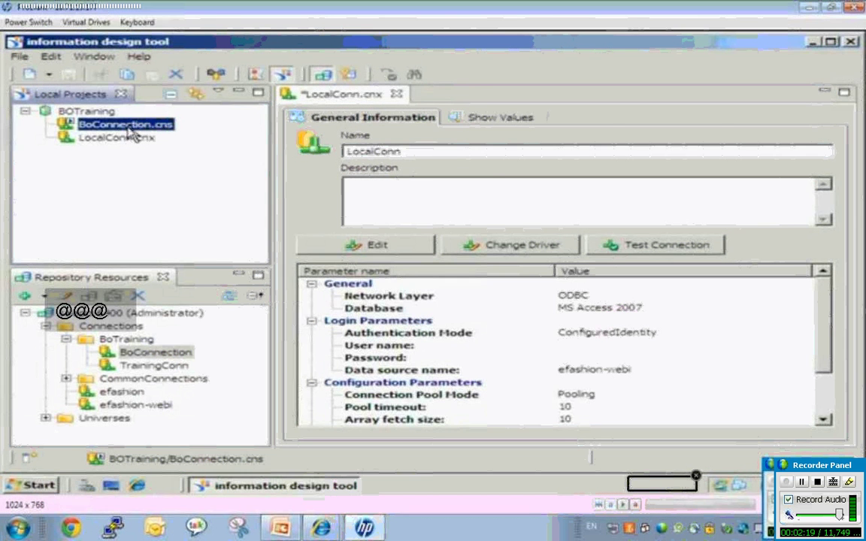
double_click(128, 128)
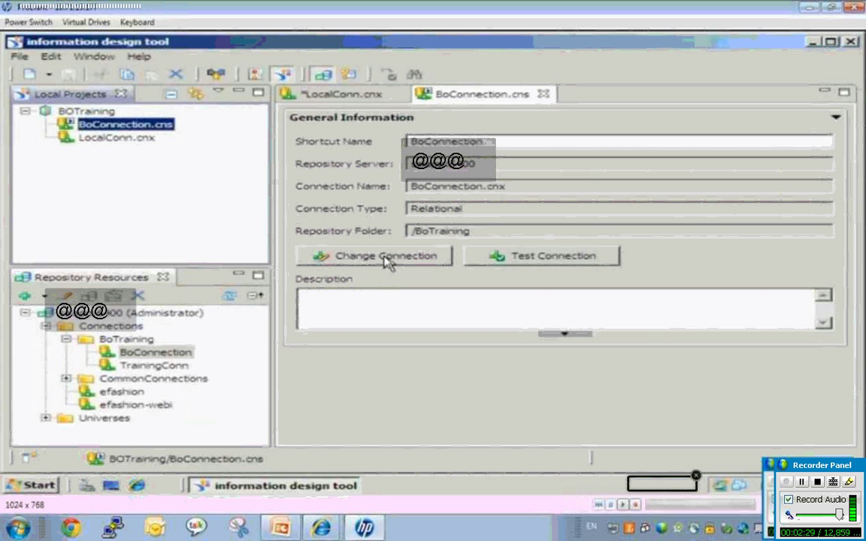
click(387, 259)
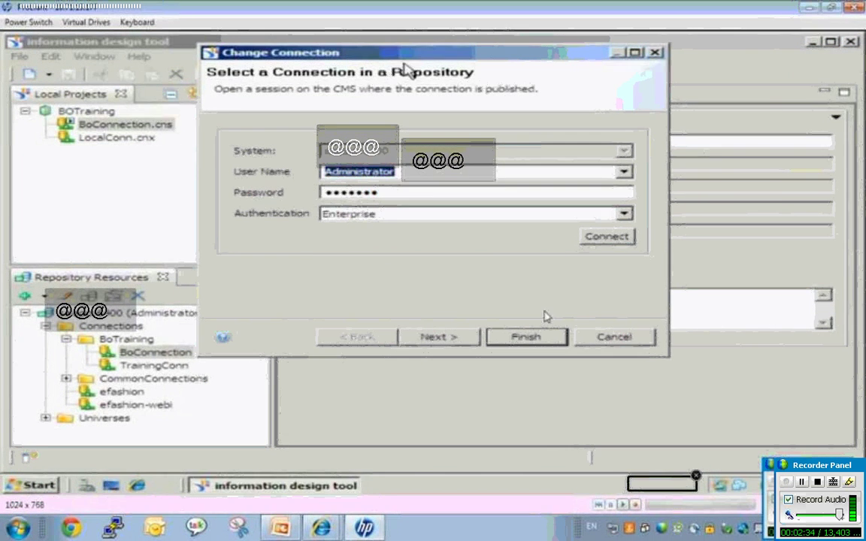
click(598, 338)
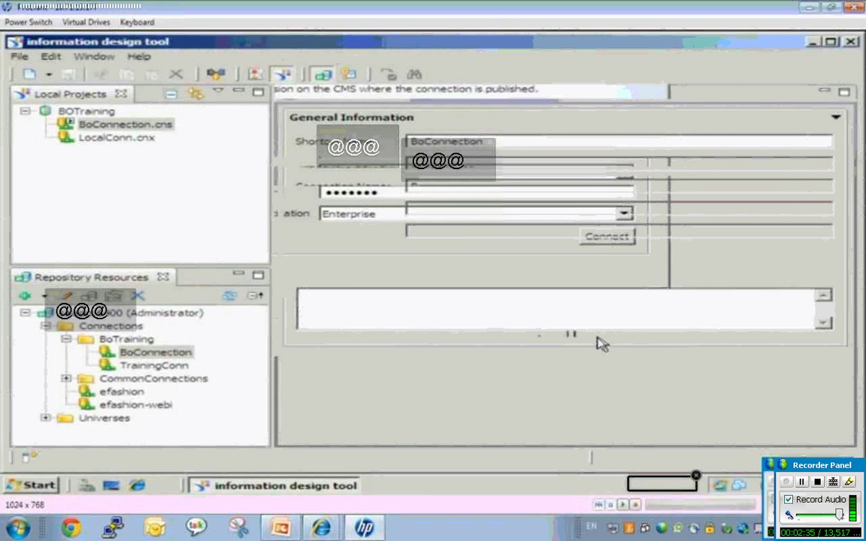
double_click(444, 141)
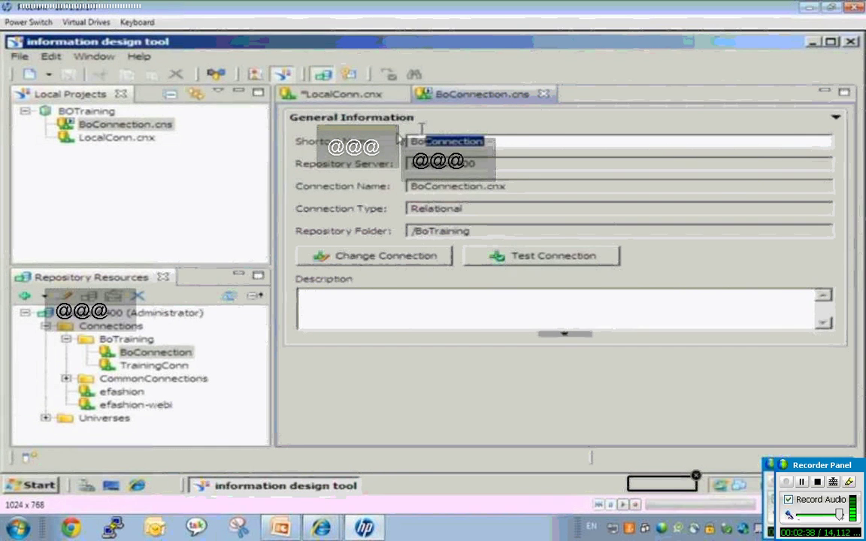
drag(412, 188, 518, 187)
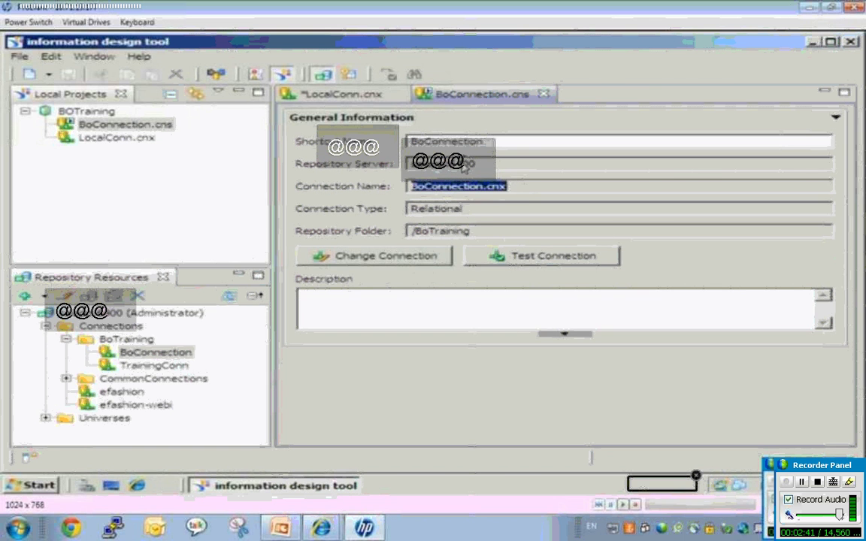
Step: Change the BoConnection.cns shortcut to point to TrainingConn in the repository's BoTraining folder, and check its connection name
click(419, 257)
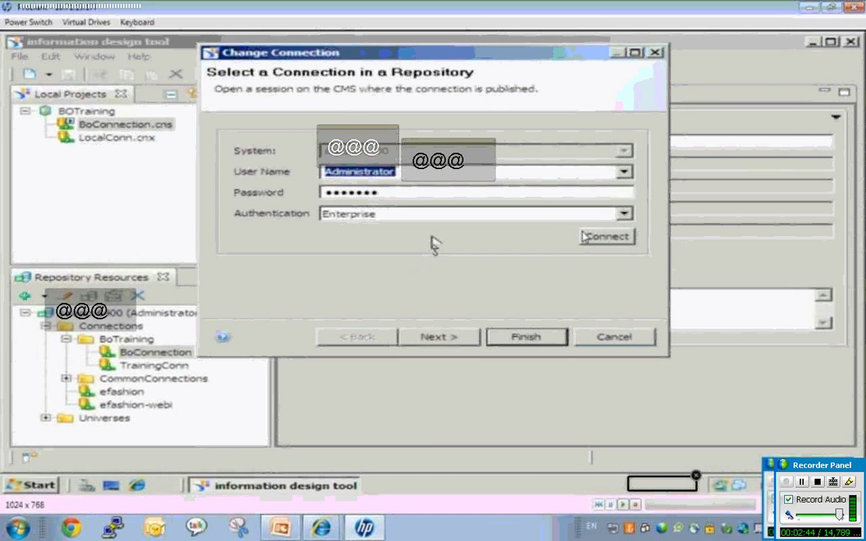
click(605, 238)
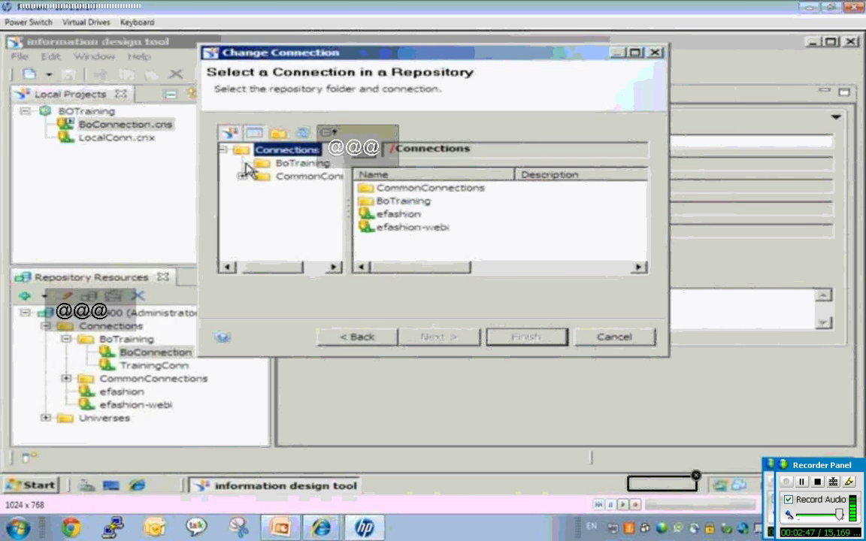
click(300, 163)
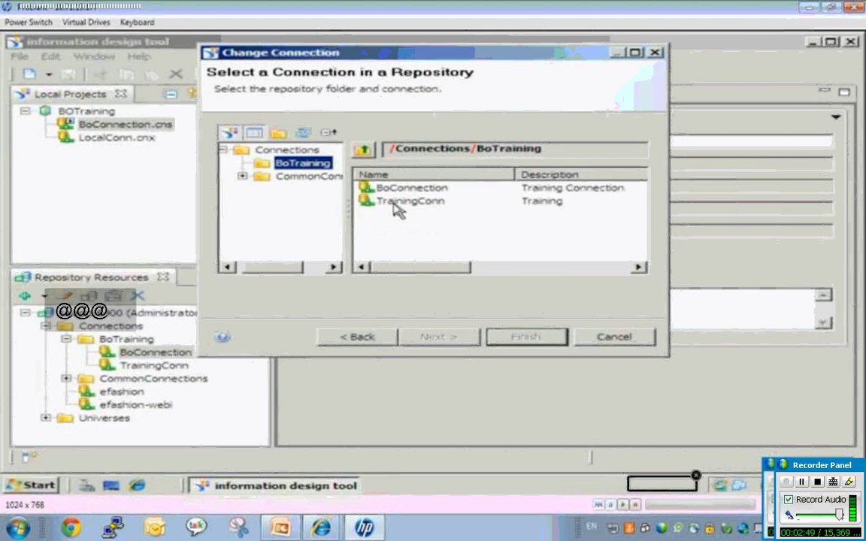
click(396, 206)
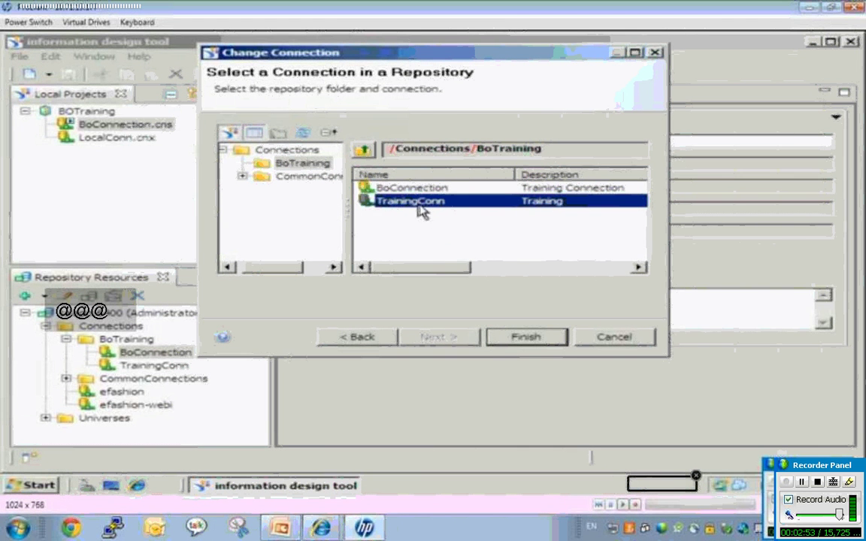
click(526, 336)
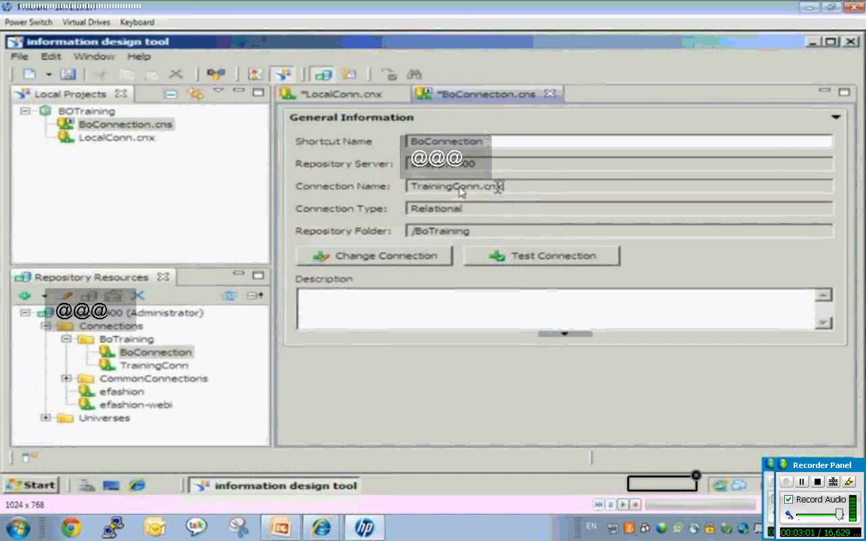
drag(500, 187, 387, 188)
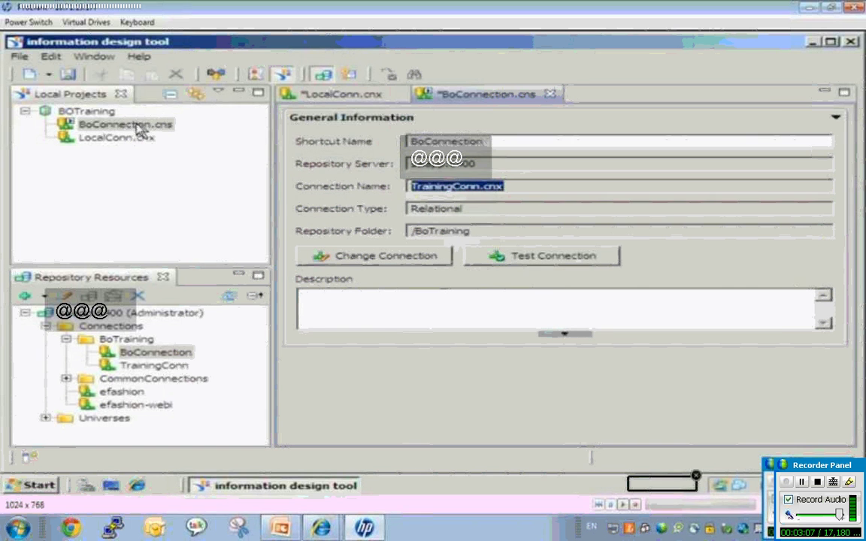
click(161, 197)
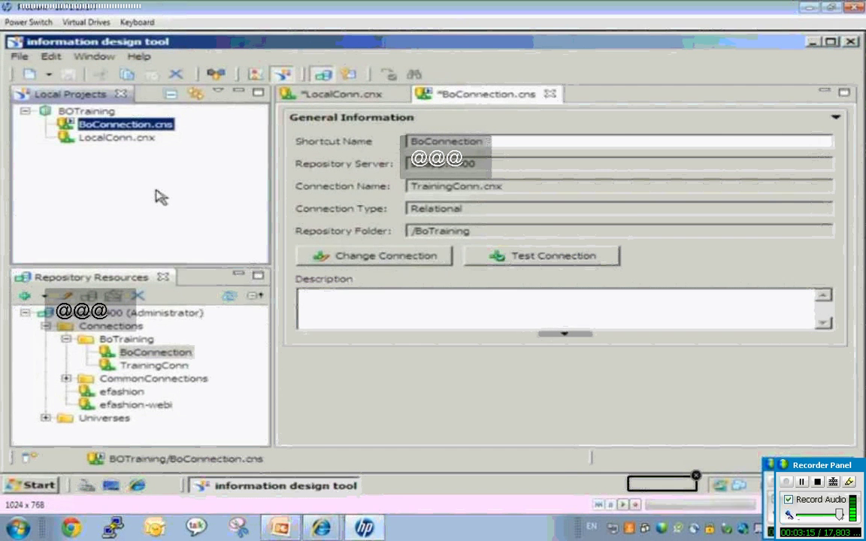
Step: Open the repository's secured BoConnection, examine its editable authentication and data source parameters, and cancel
click(174, 354)
click(175, 354)
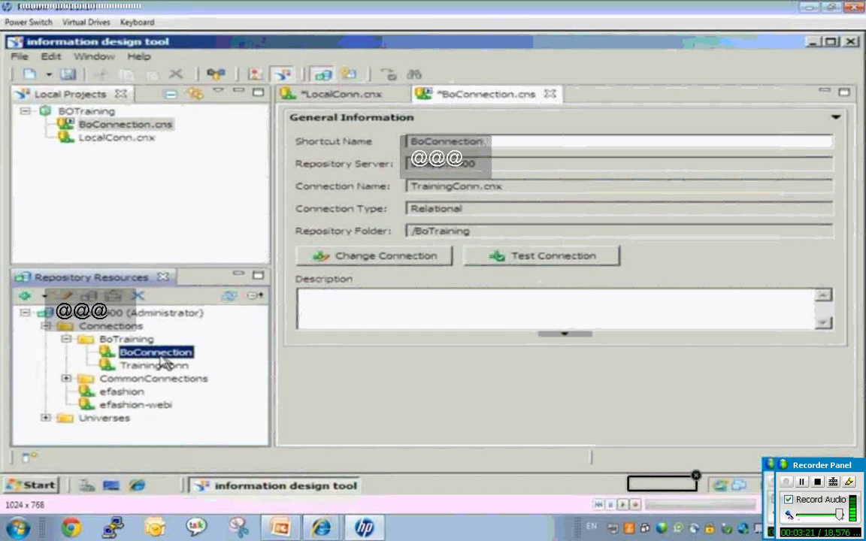
right_click(161, 359)
click(197, 378)
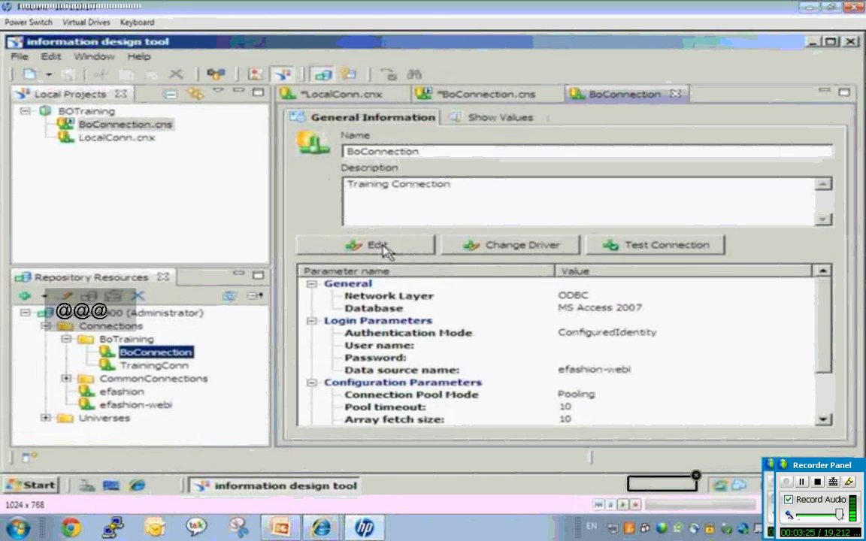
click(379, 246)
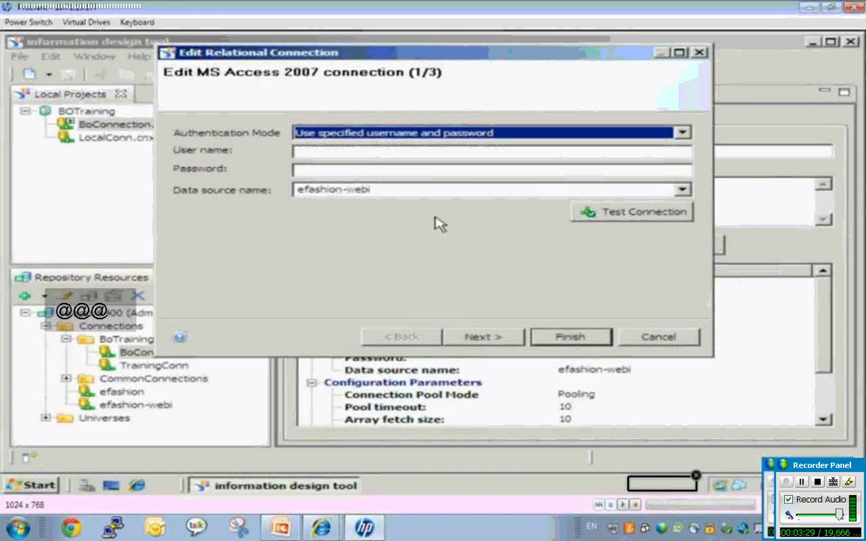
click(660, 338)
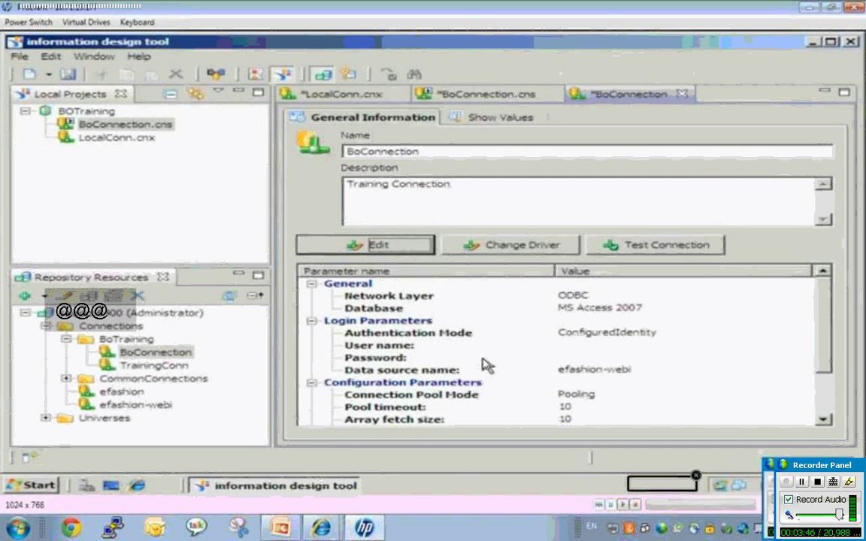
Step: Switch to the information design tool and start a new relational connection named BoTraining in the BOTraining project
key(alt+Tab)
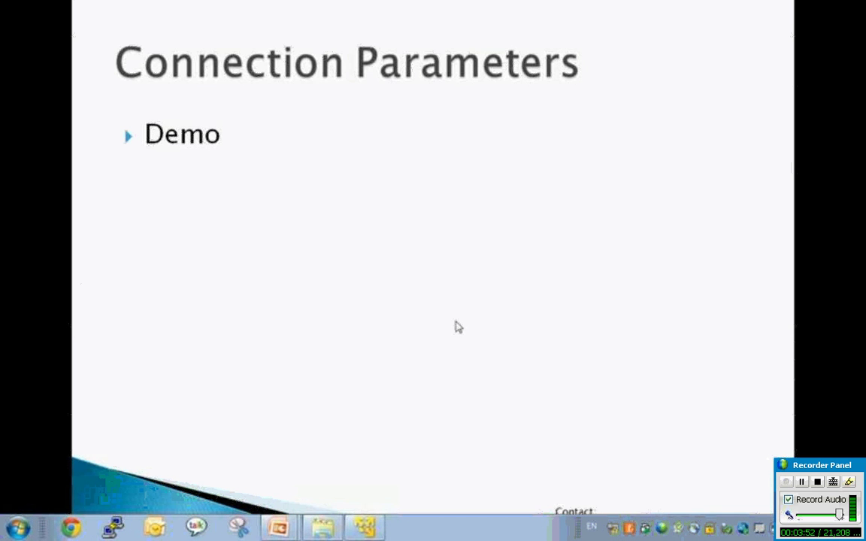
click(364, 526)
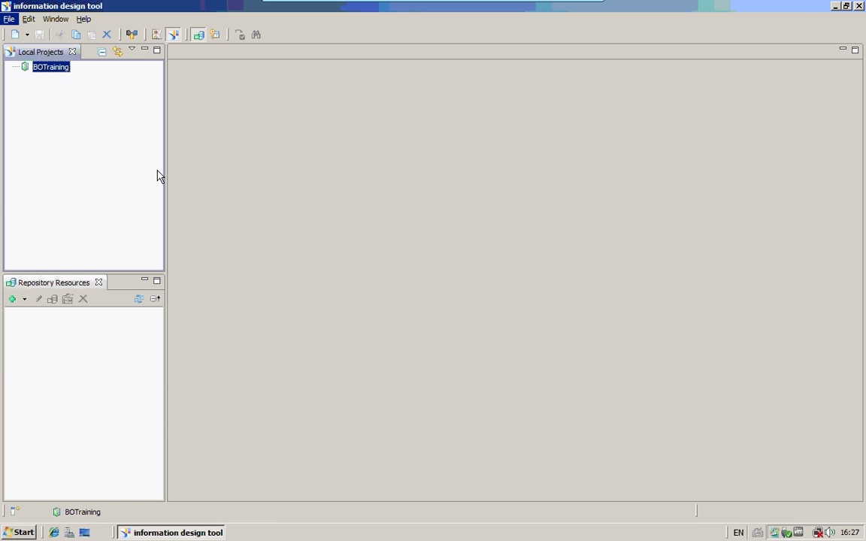
click(9, 19)
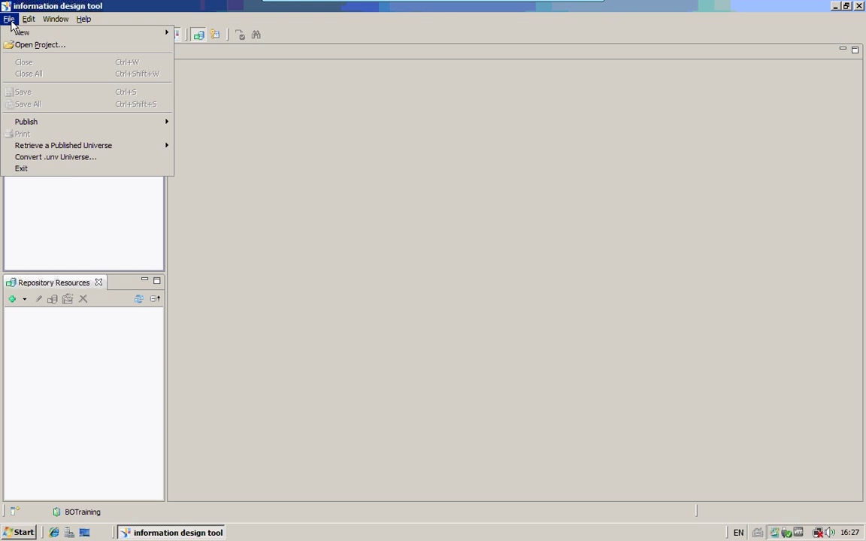
mouse_move(27, 38)
click(191, 33)
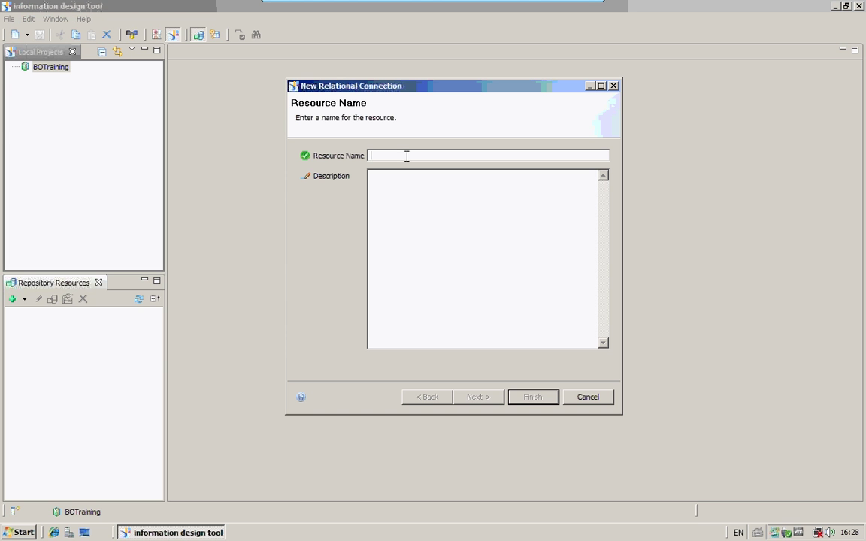
text(BoTrainingn)
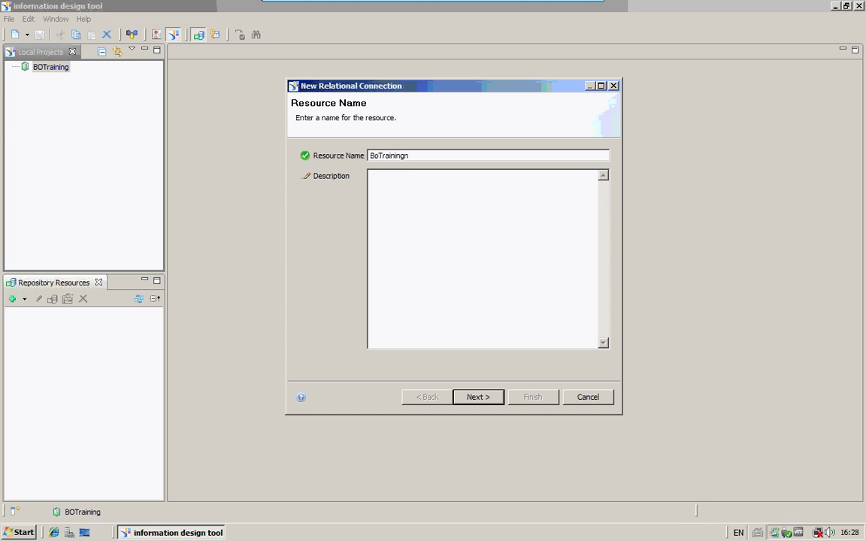
key(BackSpace)
click(477, 397)
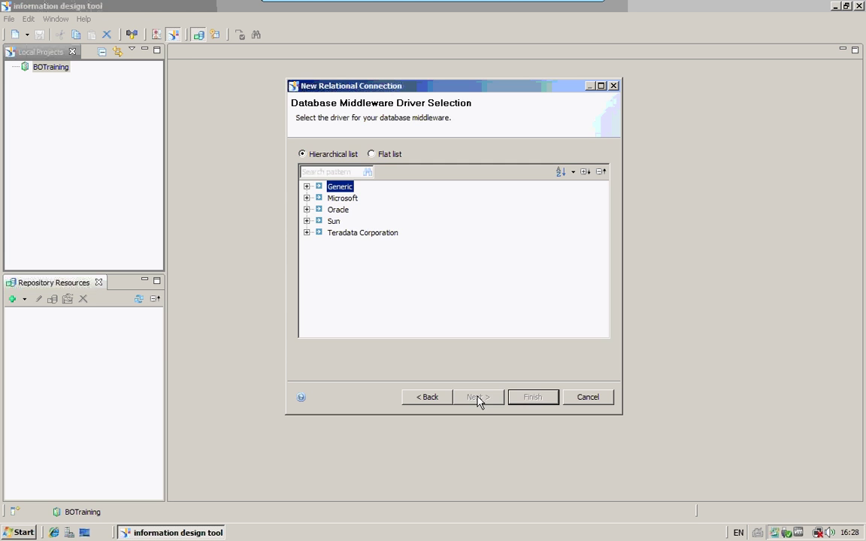
Step: Select the Microsoft MS Access 2007 ODBC Drivers and accept the authentication parameters with efashion as the data source
click(306, 198)
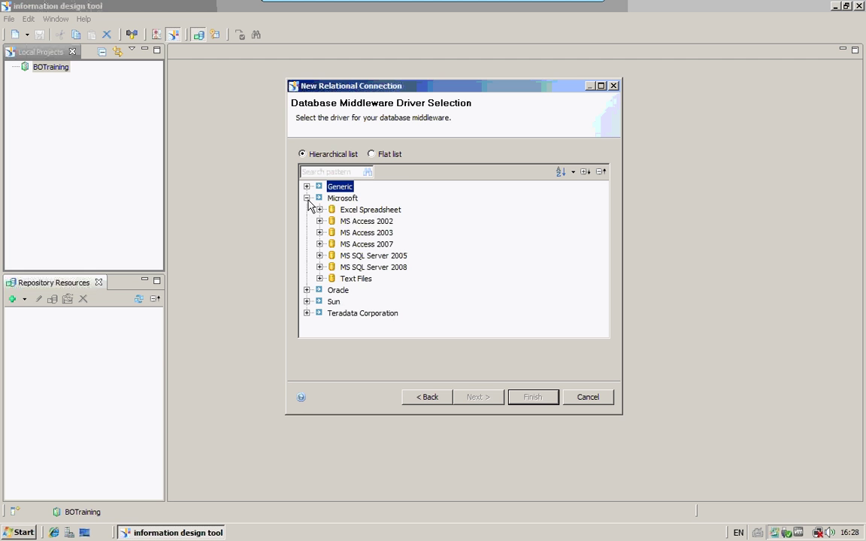
click(319, 244)
click(375, 256)
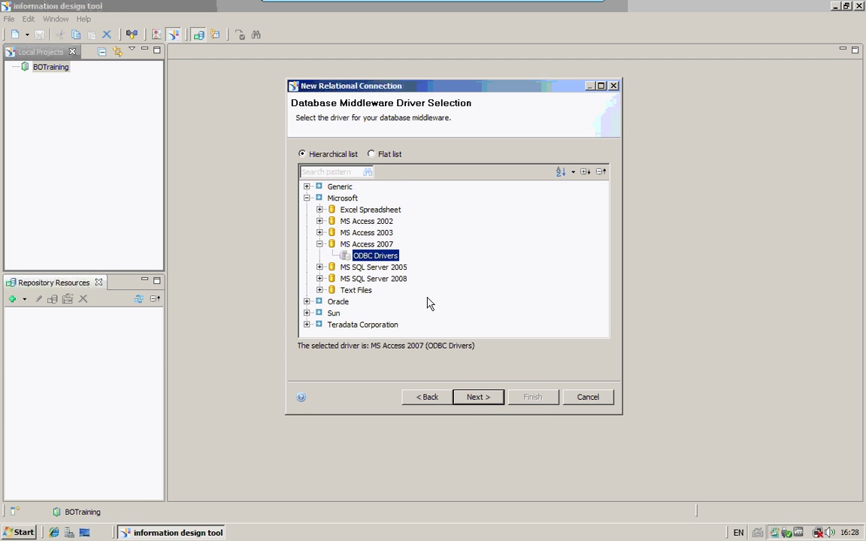
click(487, 396)
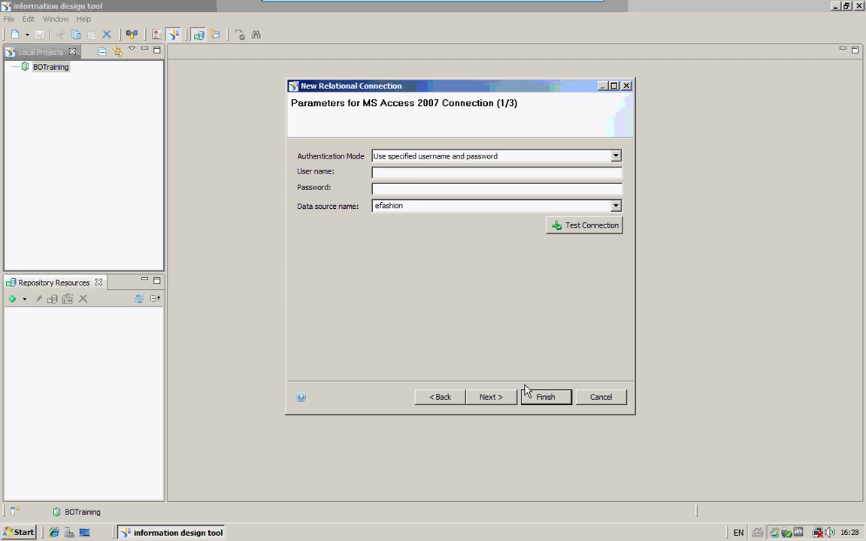
click(490, 397)
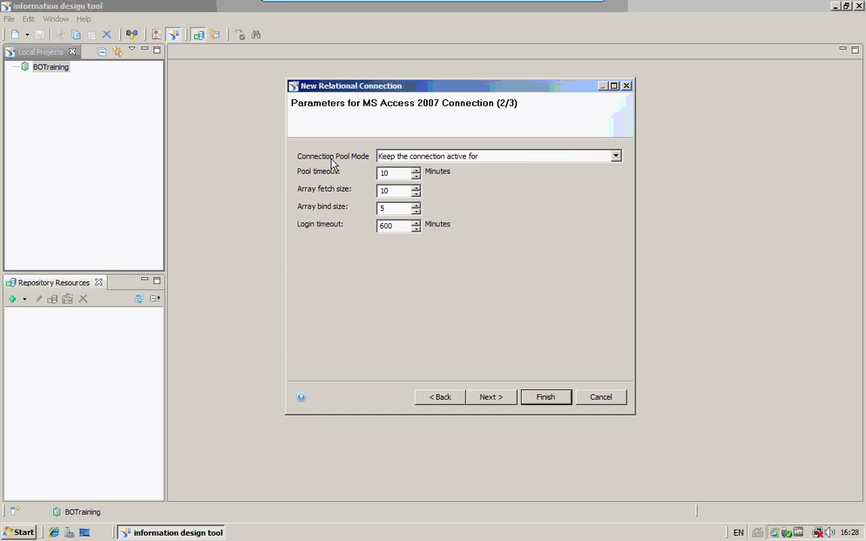
Step: Examine the connection pool mode options, keeping "Keep the connection active for", and inspect the pool timeout value
click(472, 158)
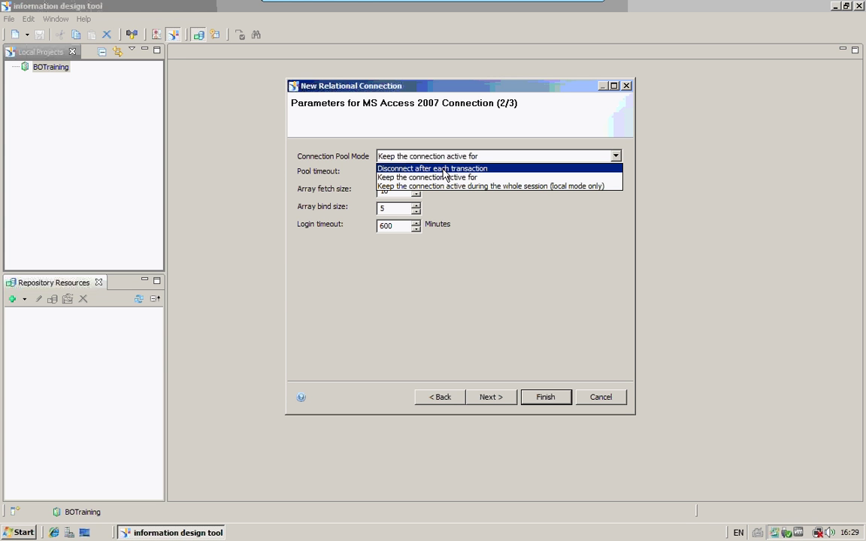
click(445, 177)
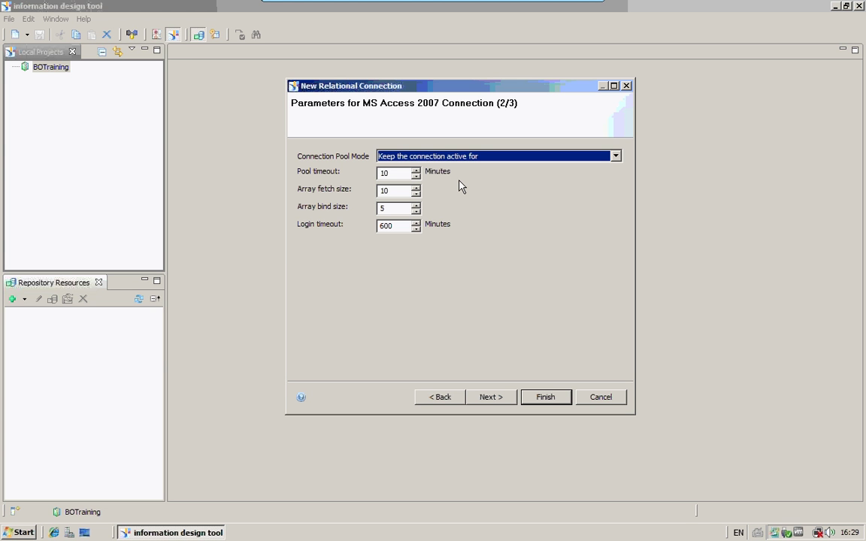
click(401, 173)
drag(402, 174, 318, 177)
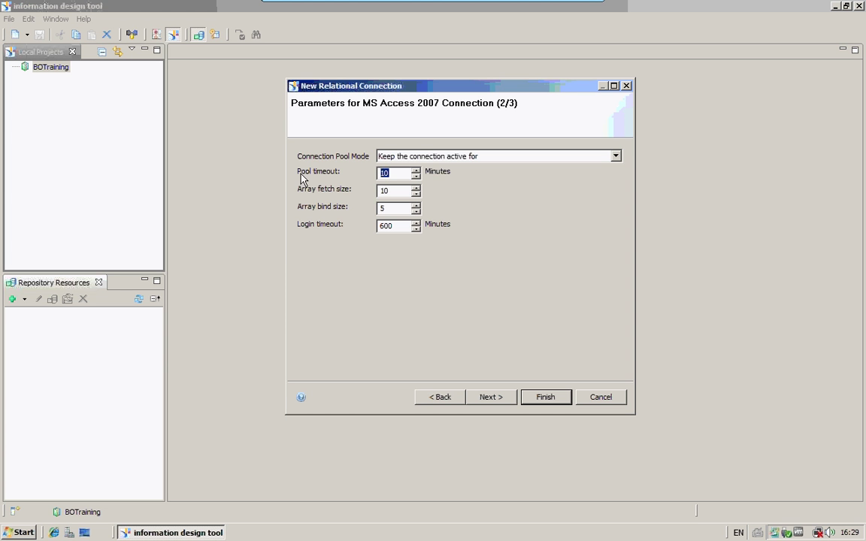
click(386, 172)
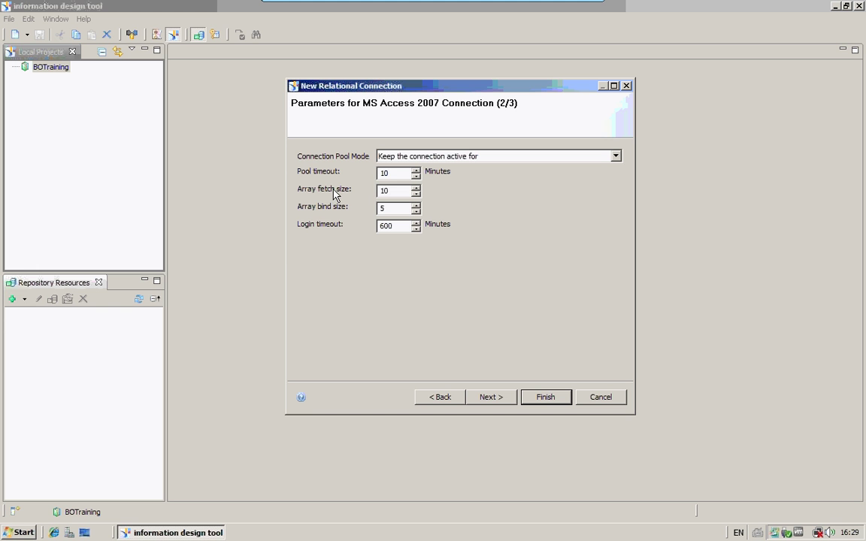
Step: Set the connection's array fetch size to 500 and its login timeout to 20 minutes
double_click(383, 191)
text(500)
double_click(385, 225)
text(20)
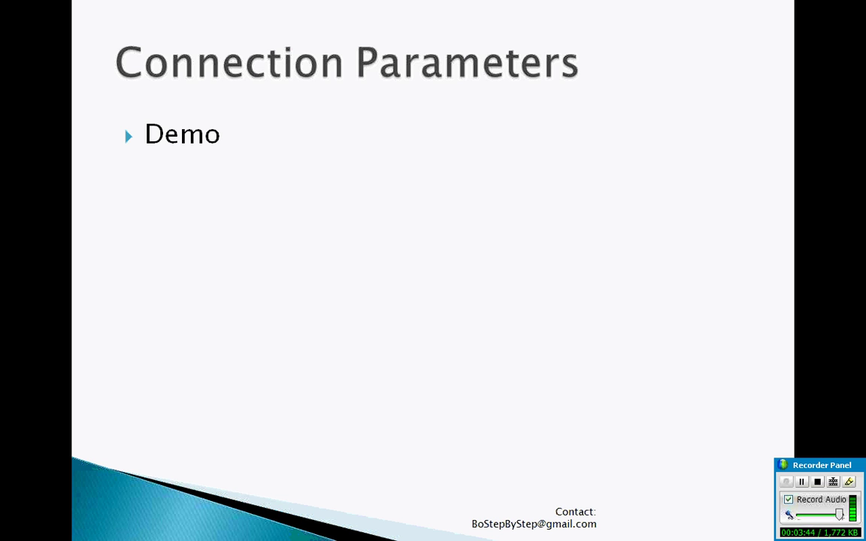
key(Right)
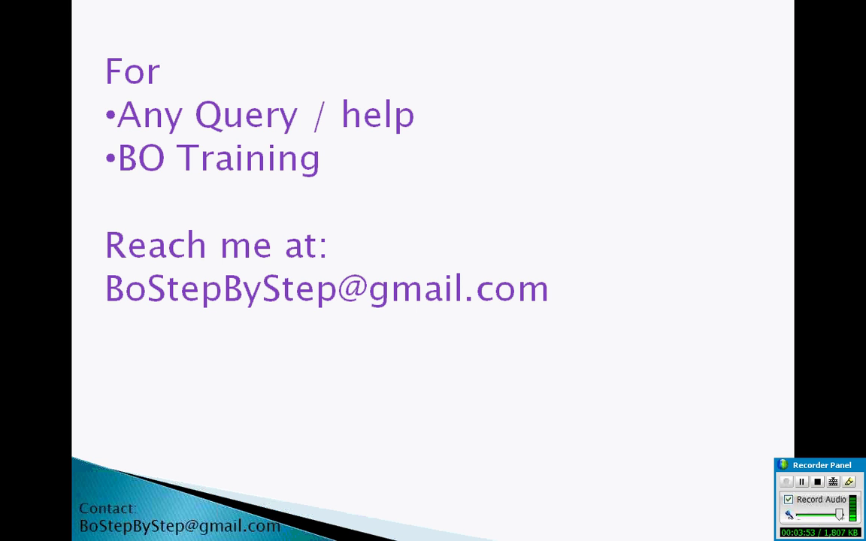
click(599, 392)
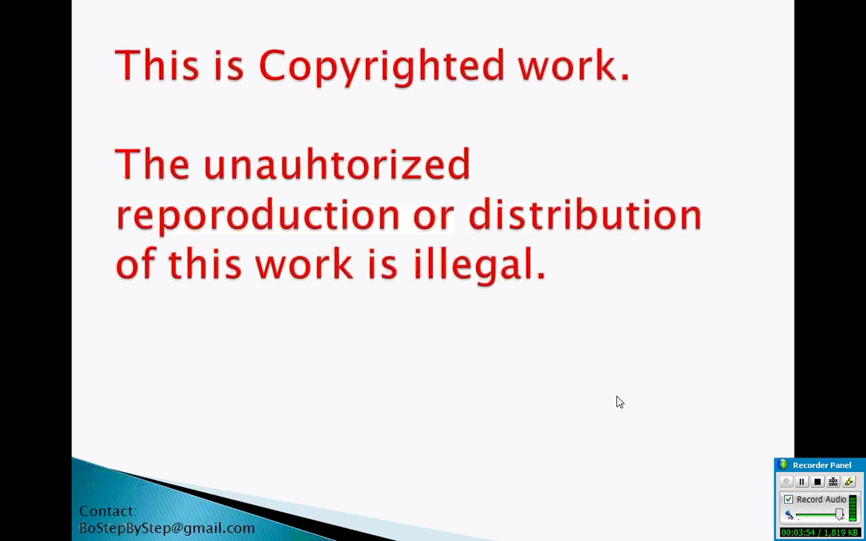
click(819, 466)
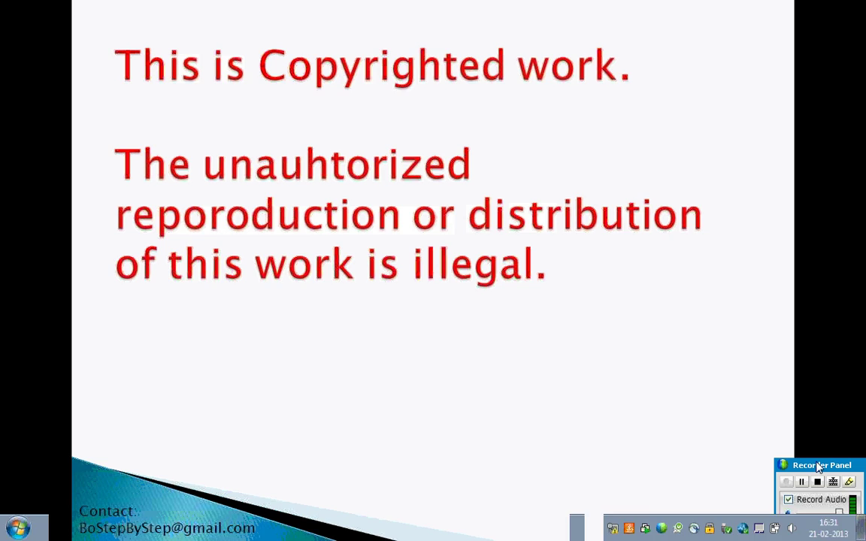